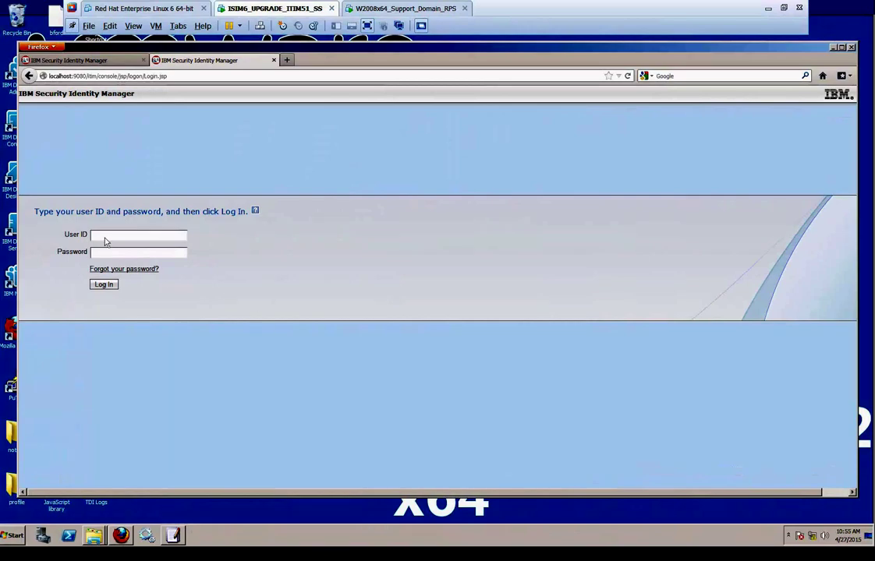
Log in to the ISIM console with the admin user ID and password, then view About
click(106, 240)
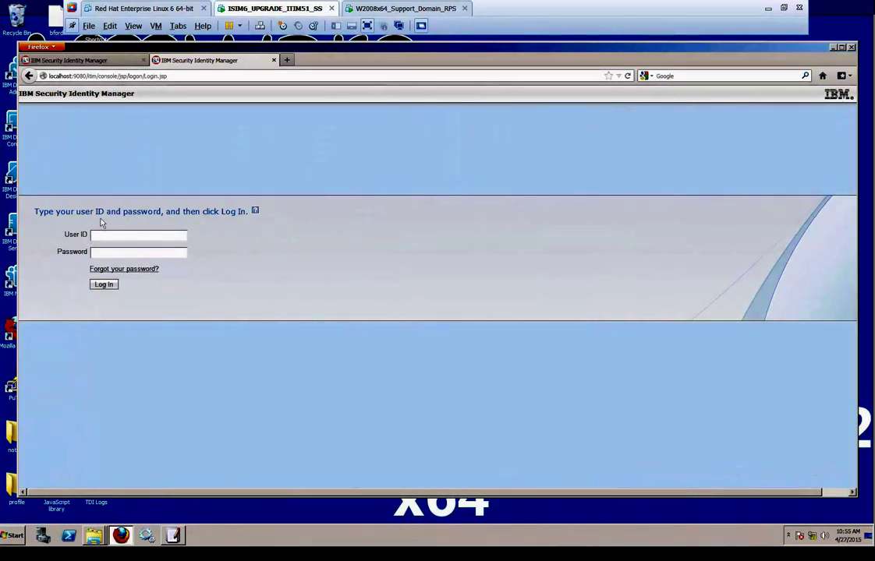
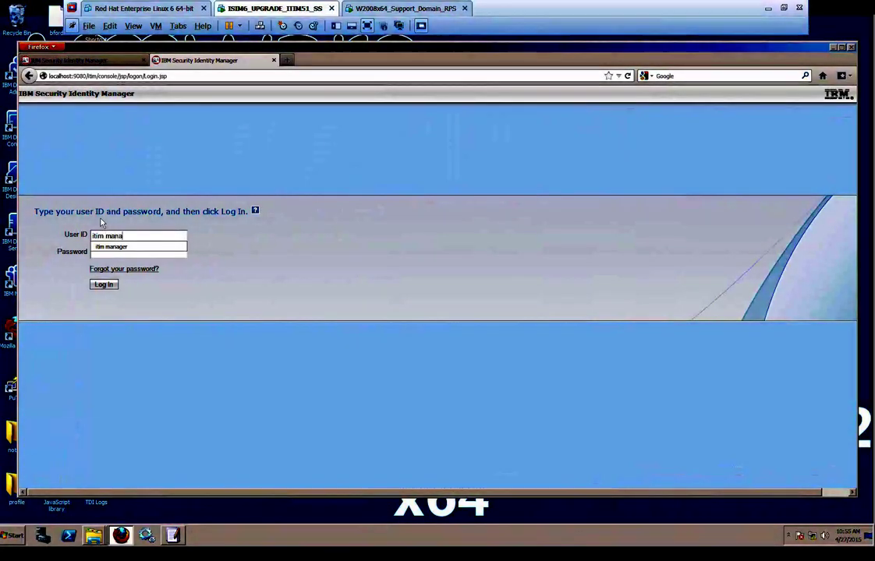
key(Tab)
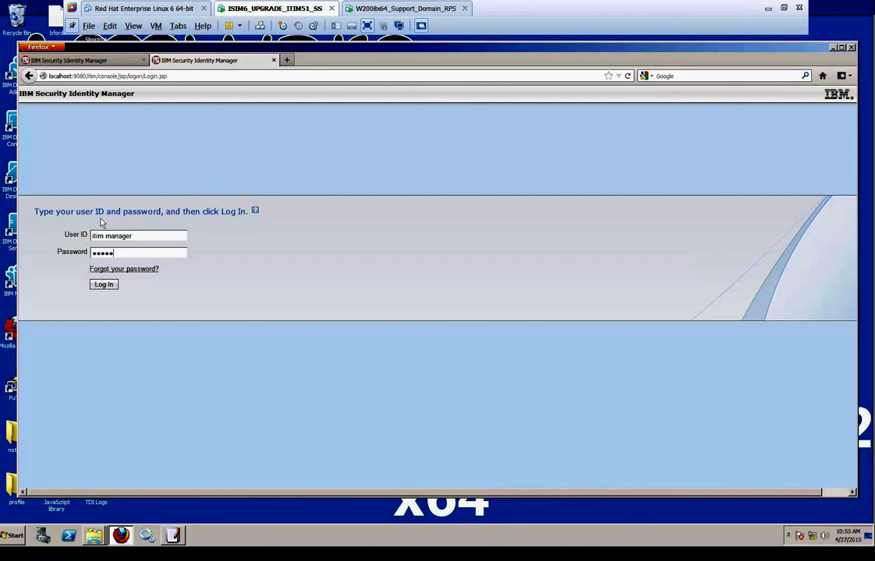
key(Return)
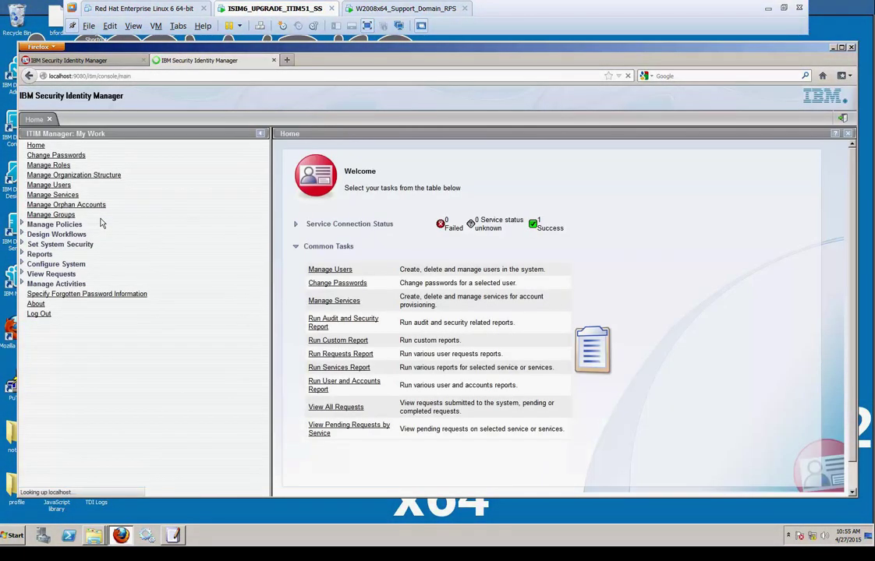
click(39, 304)
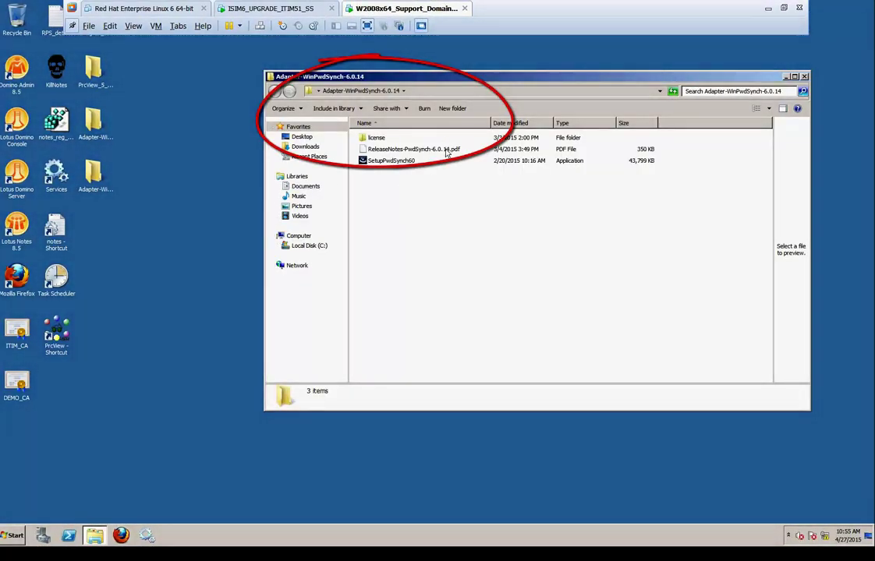
Launch SetupPwdSynch60 in English and accept the default C:\Tivoli\PasswordSynch install folder
double_click(373, 163)
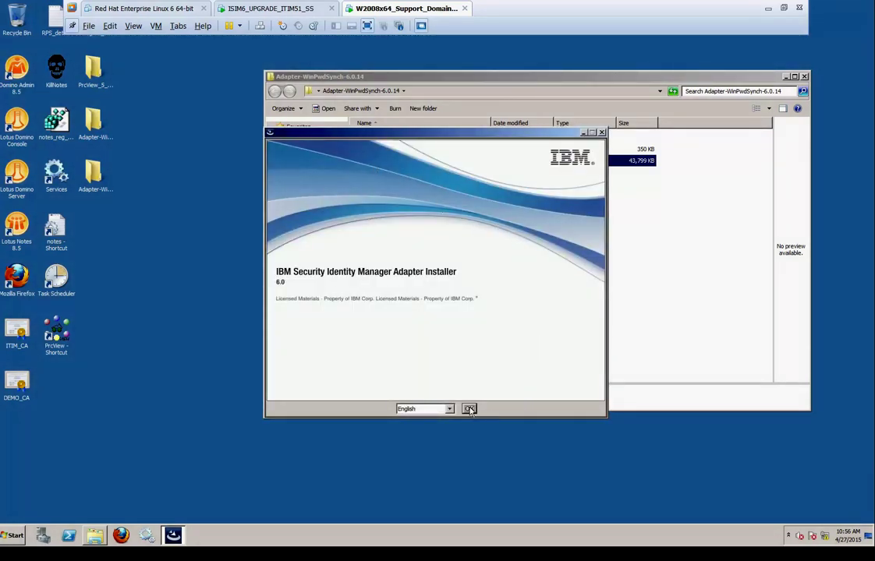
click(469, 410)
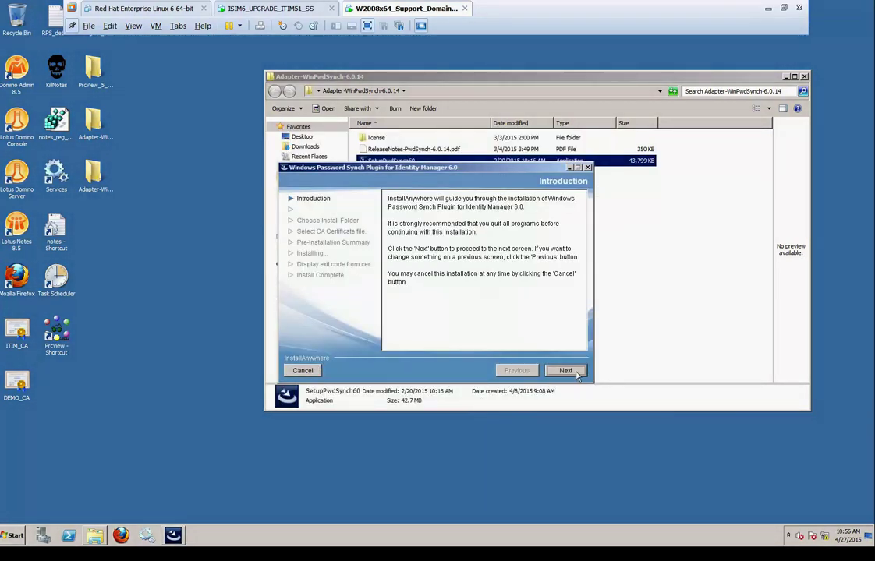
click(577, 375)
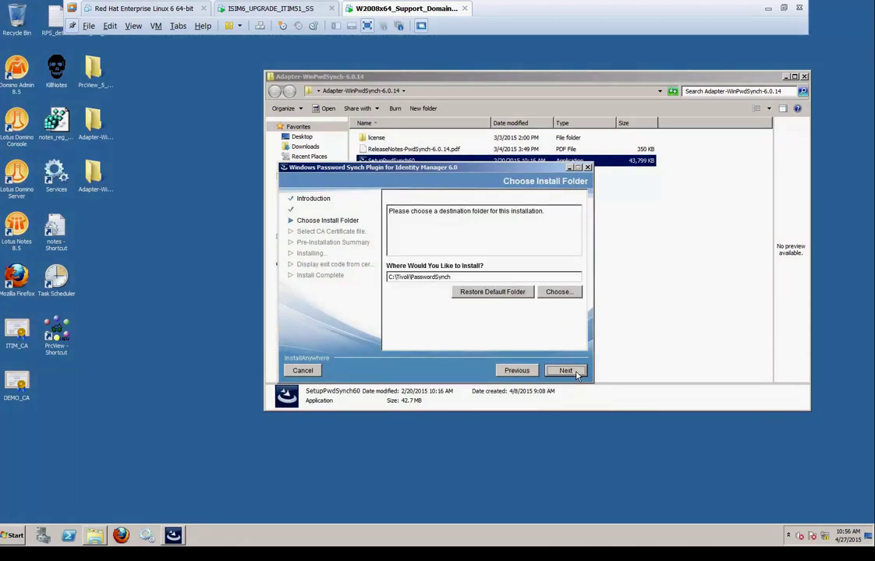
click(577, 375)
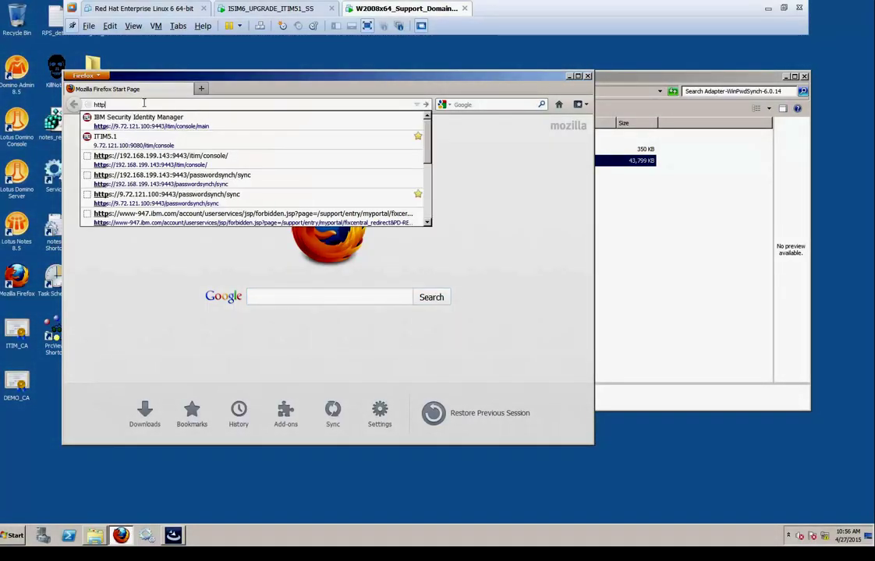
key(Down)
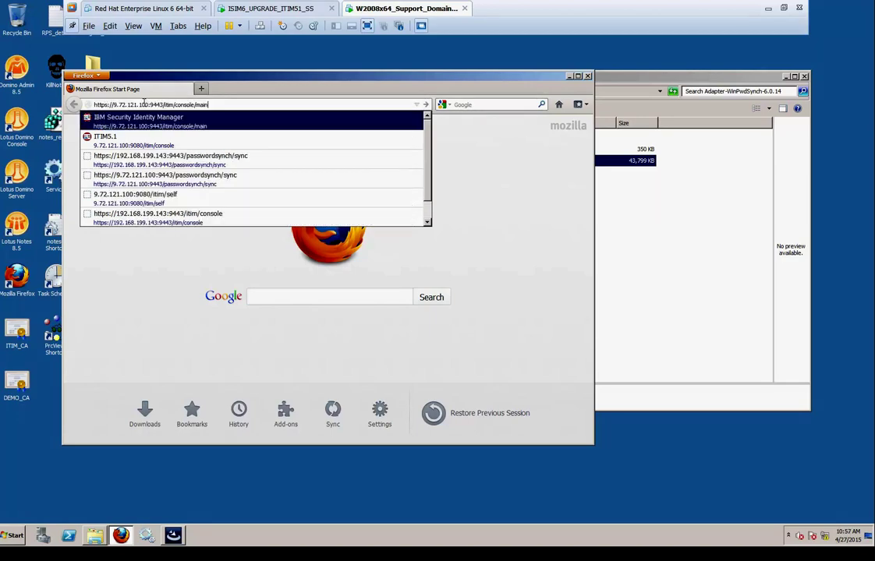
key(Escape)
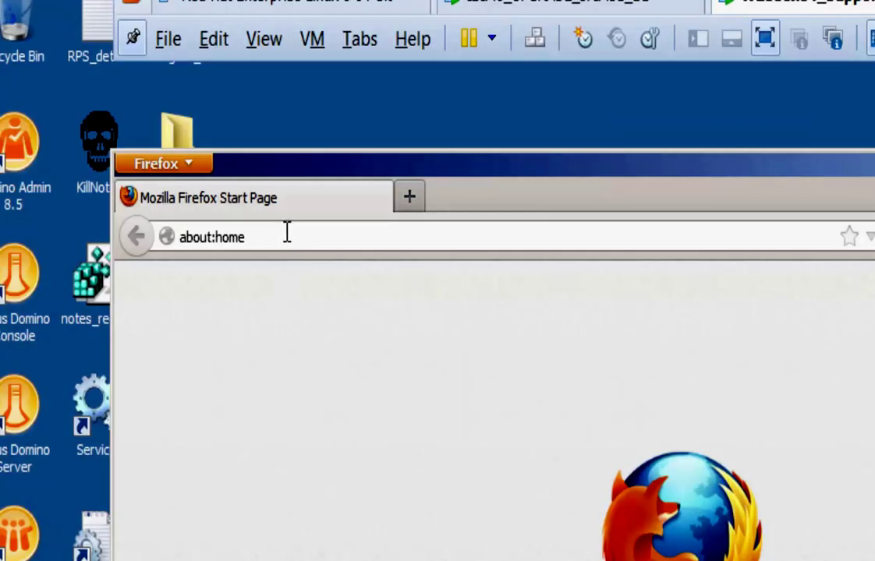
click(287, 232)
text(http://)
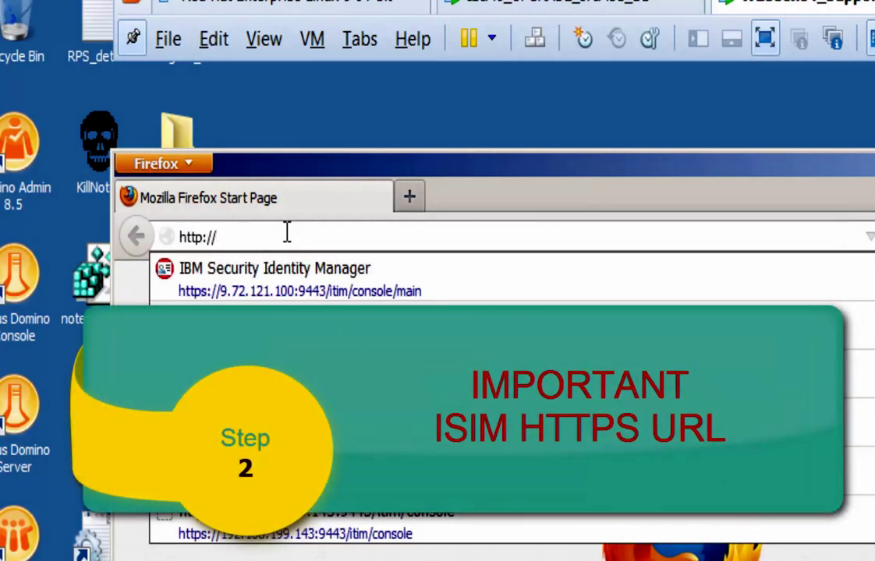
key(Down)
key(Return)
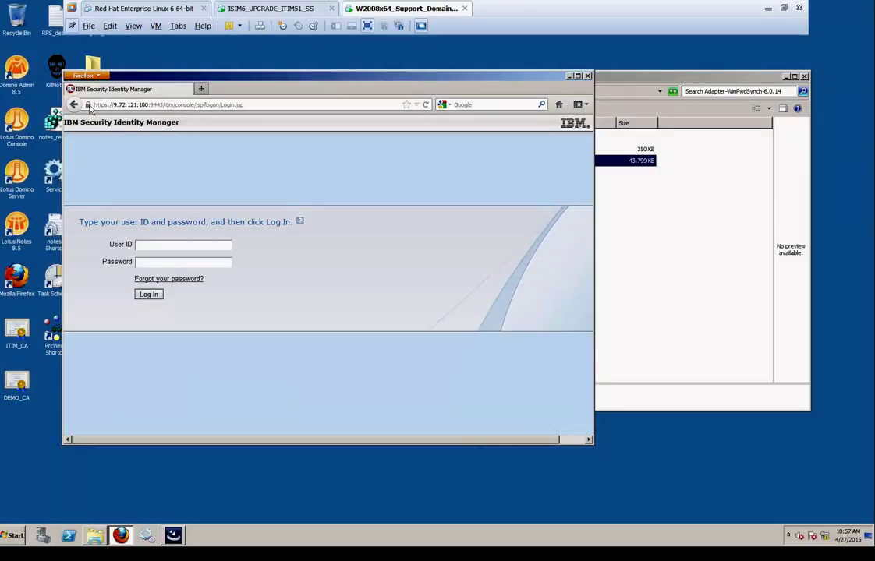
Open the site certificate's Details view and select the top entry of the certificate hierarchy
click(88, 105)
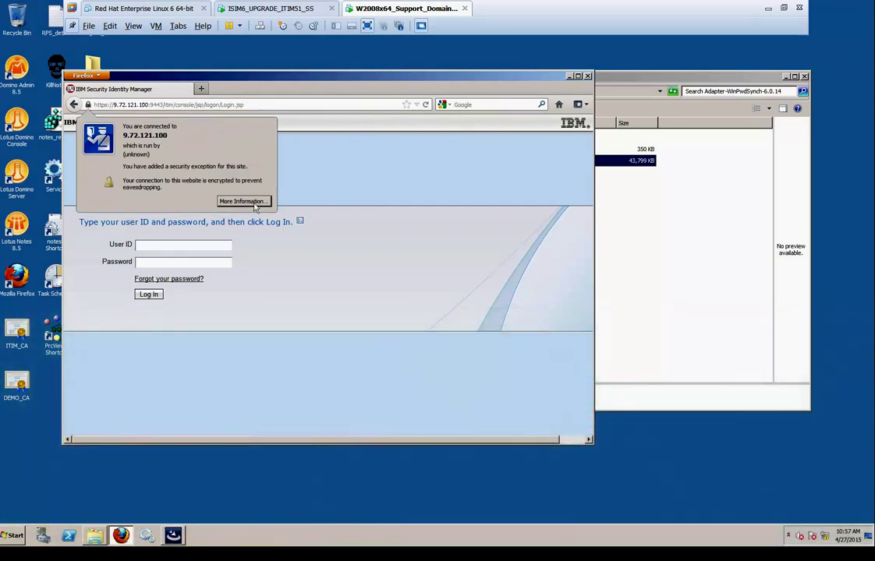
click(242, 201)
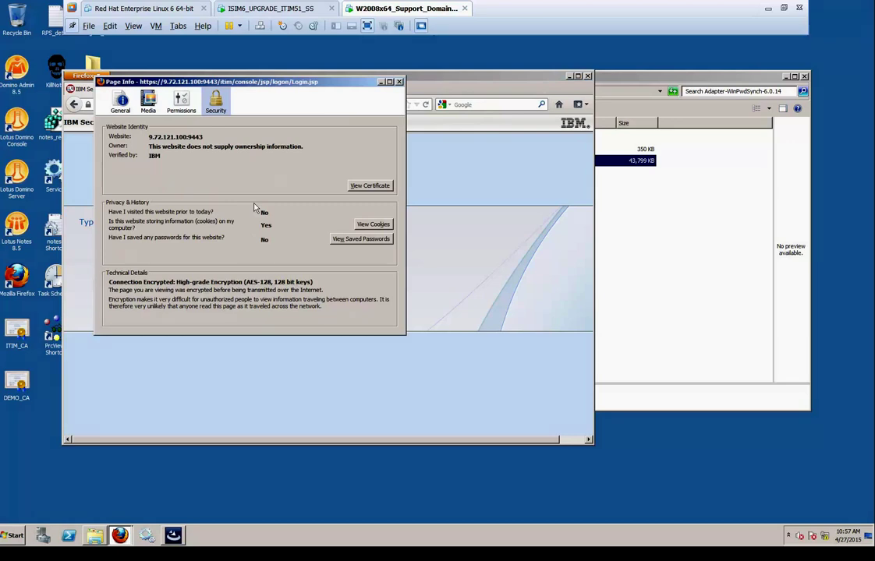
click(371, 187)
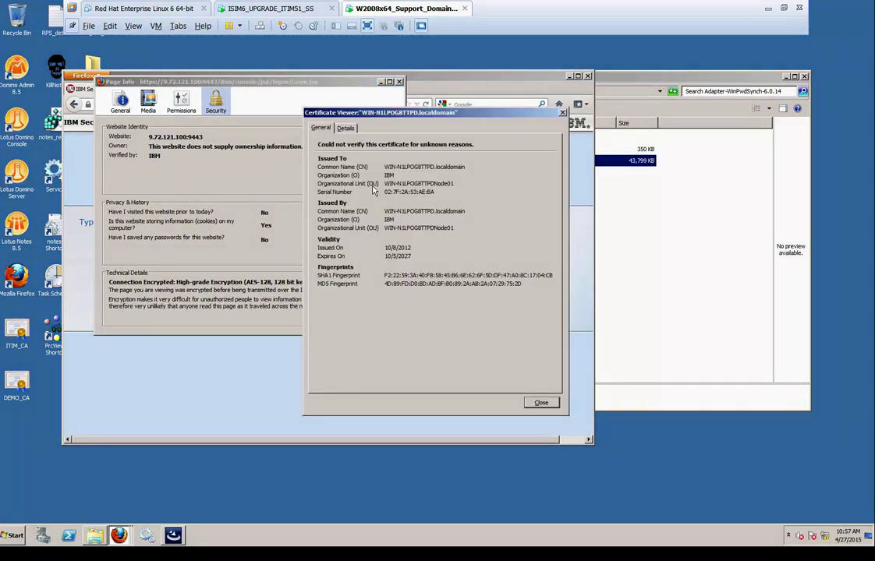
click(347, 129)
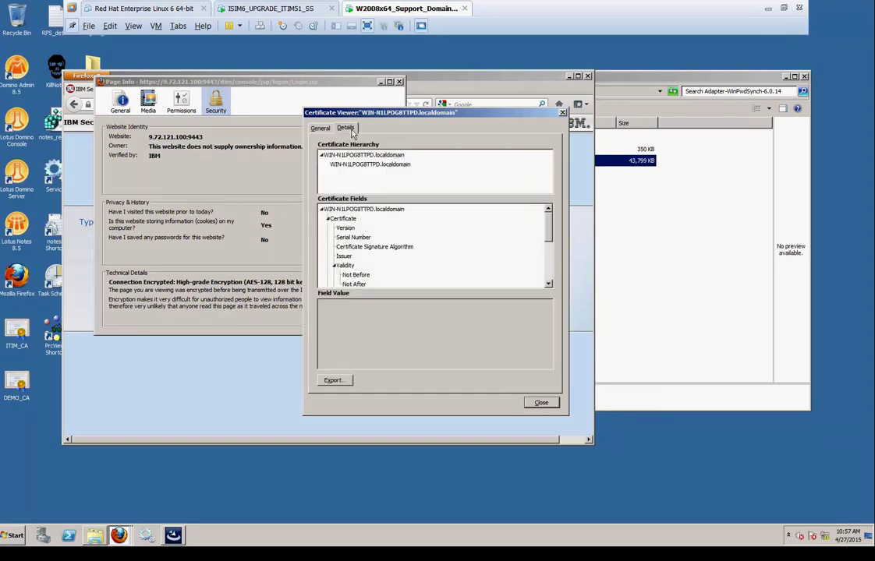
click(384, 156)
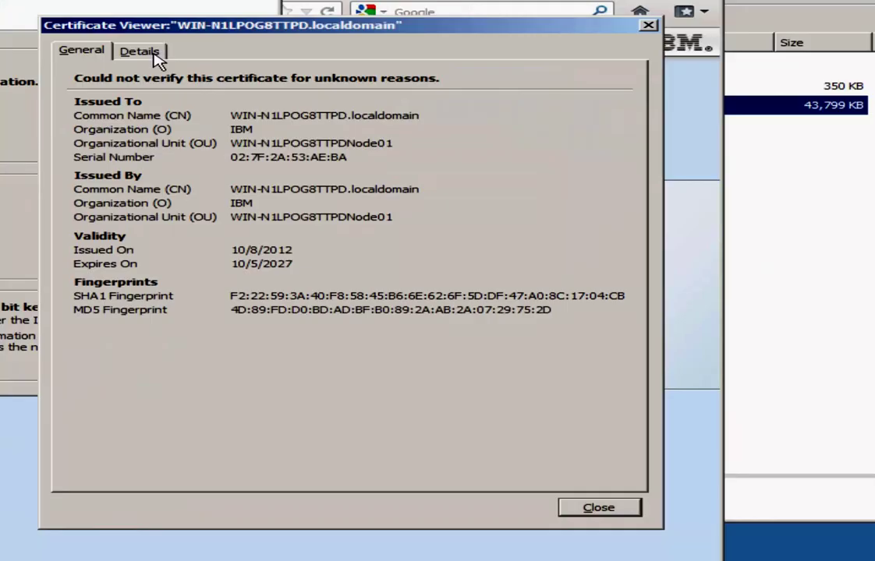
click(141, 51)
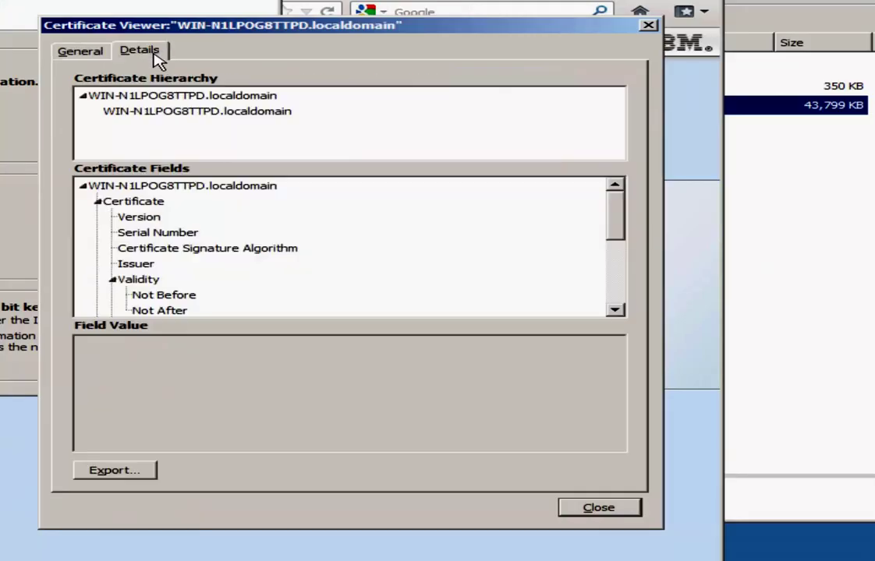
click(231, 99)
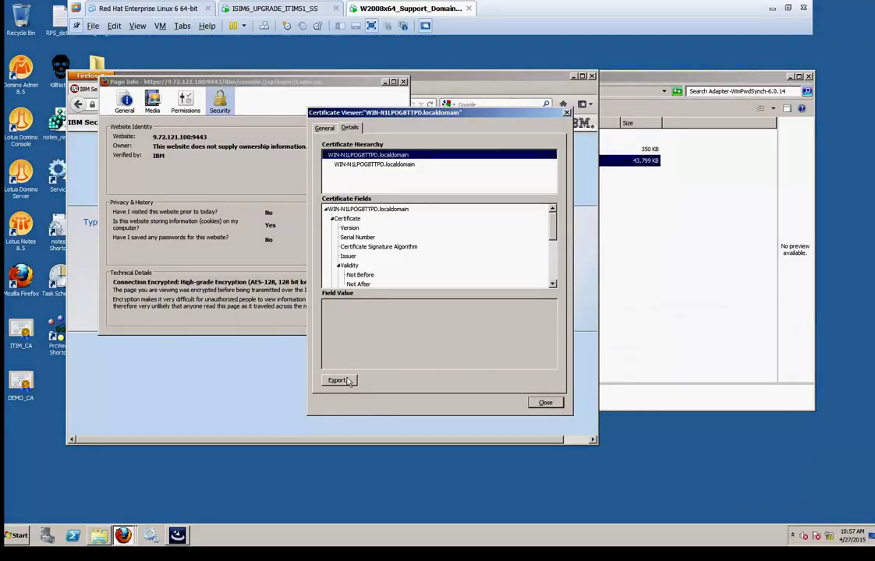
Export the top certificate to the Desktop as RPS_DEMO_ITIM in X.509 Certificate (DER) format
click(349, 381)
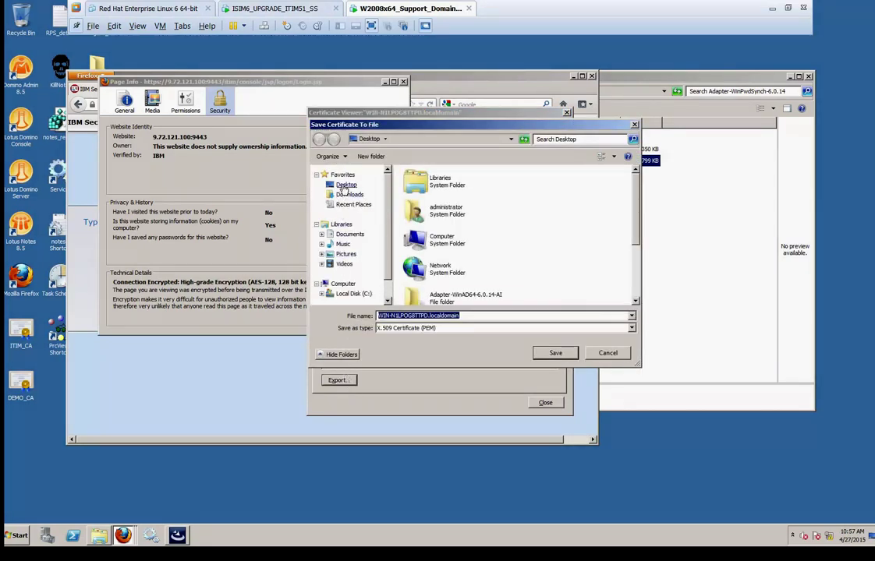
click(345, 186)
key(Tab)
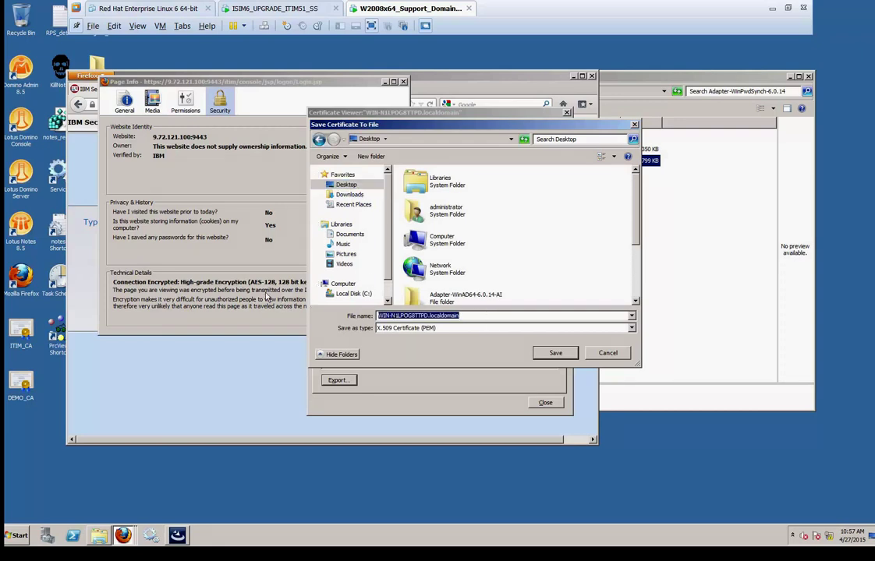
text(RPS_)
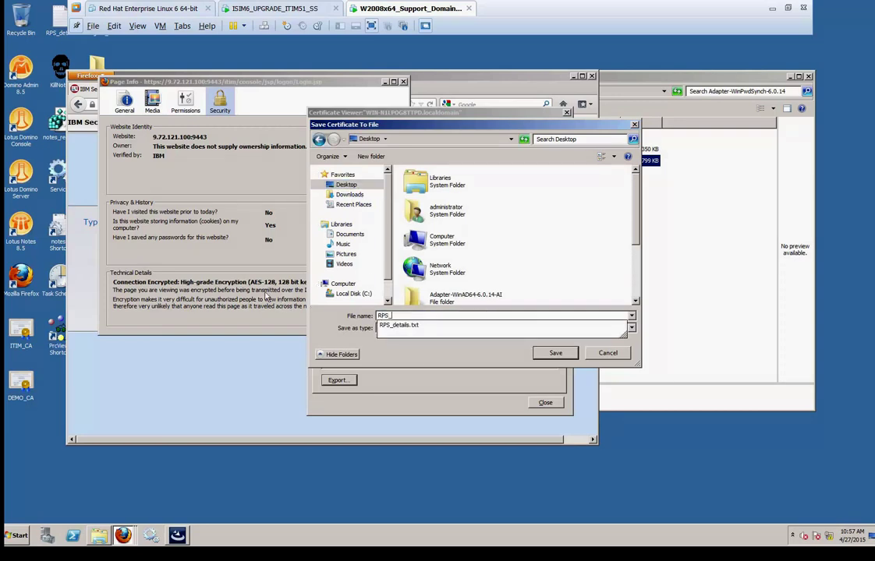
text(DEMO)
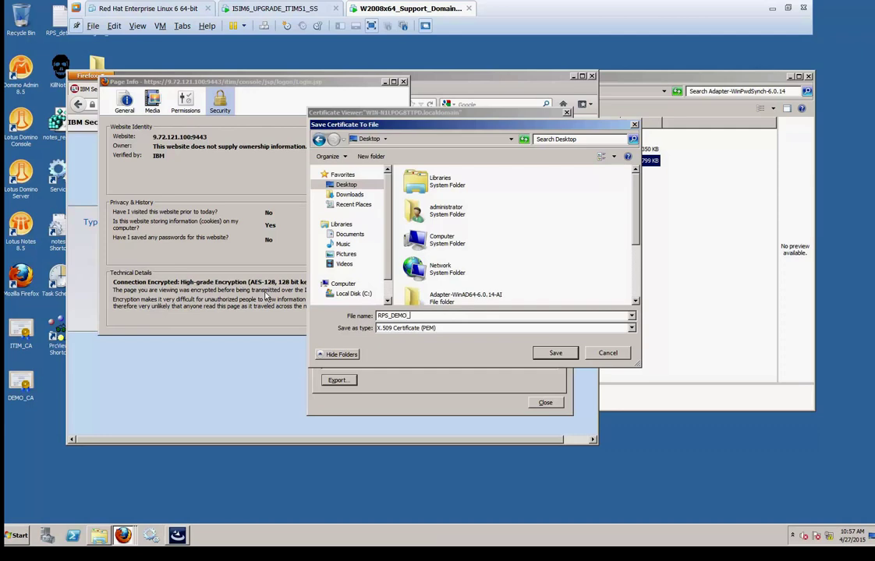
text(_ITIM_CA)
click(631, 328)
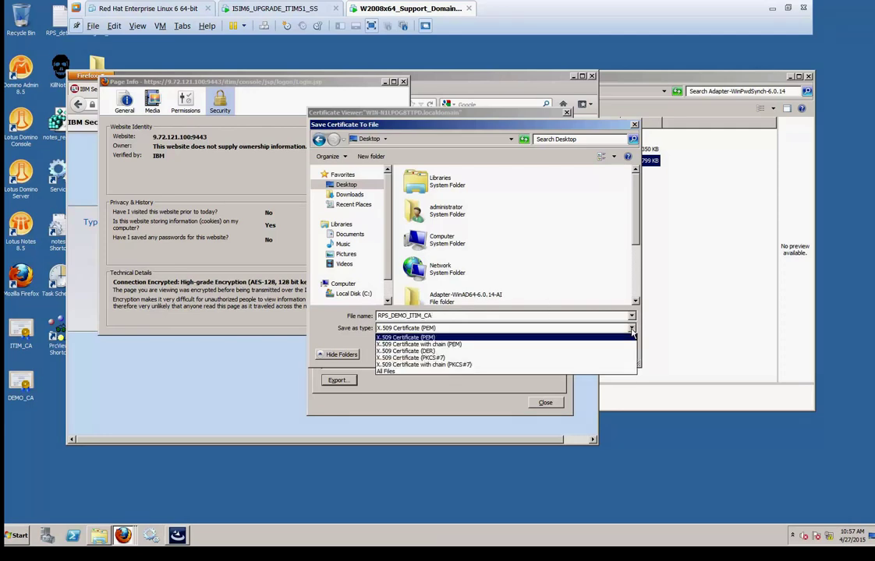
click(590, 352)
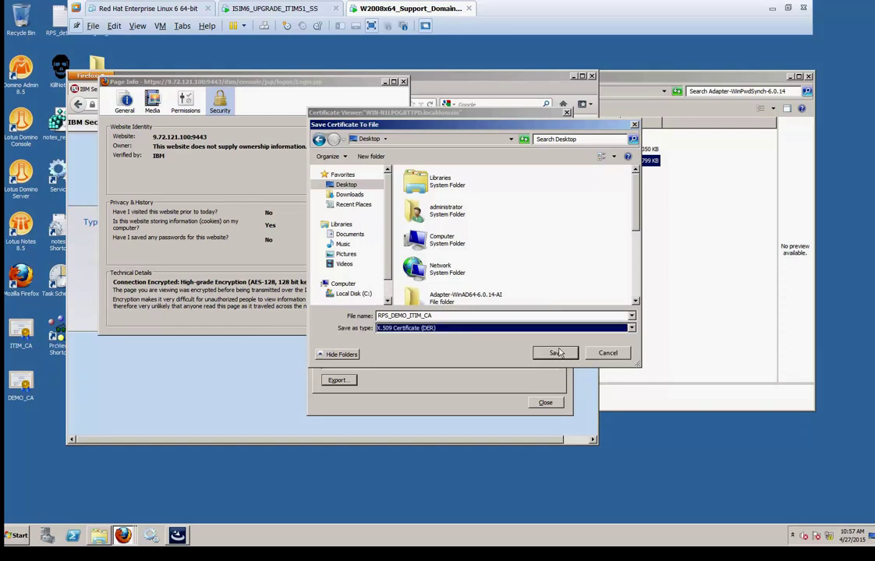
click(559, 354)
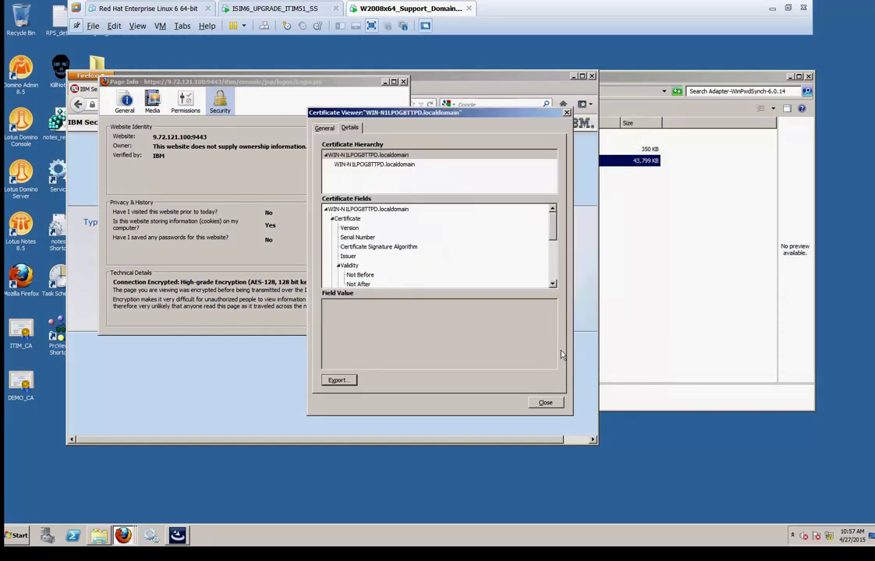
click(555, 405)
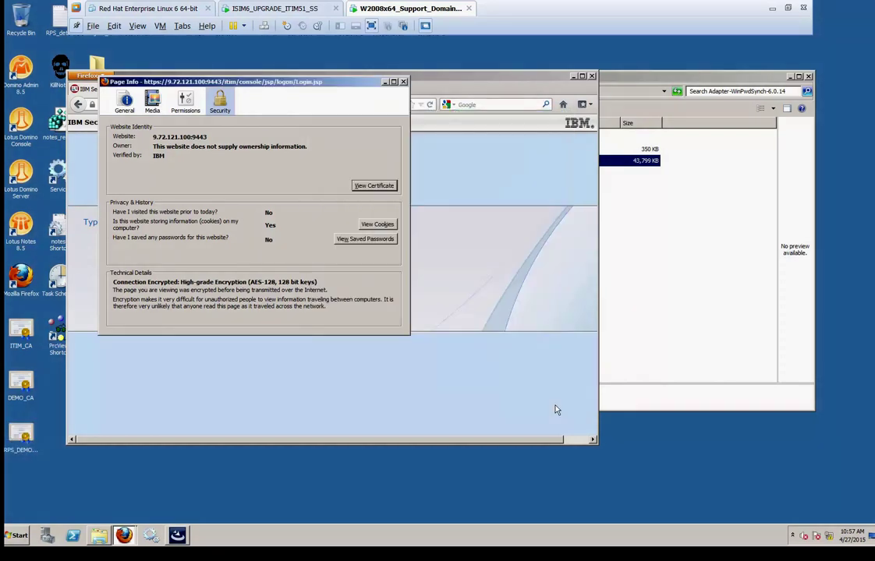
Close Firefox, choose the Desktop RPS_DEMO_ITIM_CA certificate in the installer, and reach the summary
click(403, 81)
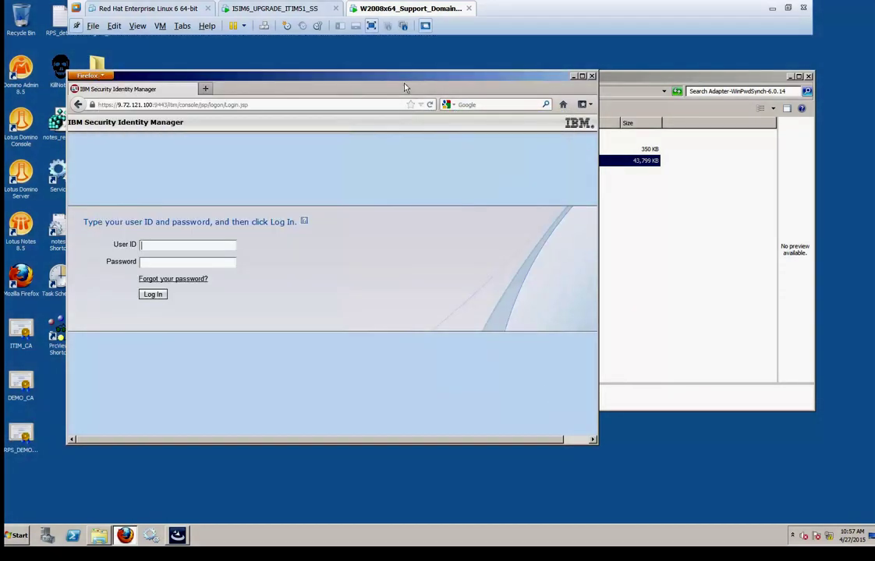
click(591, 76)
click(563, 293)
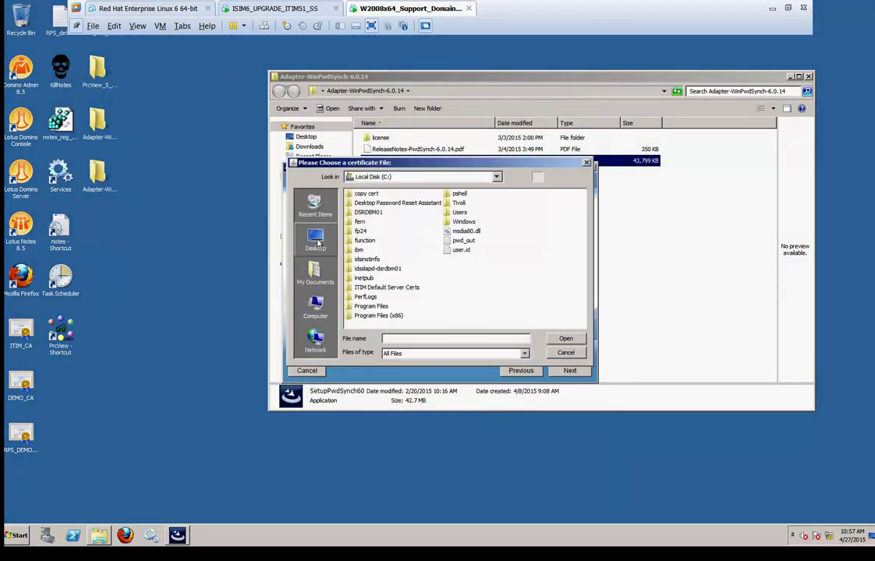
click(315, 238)
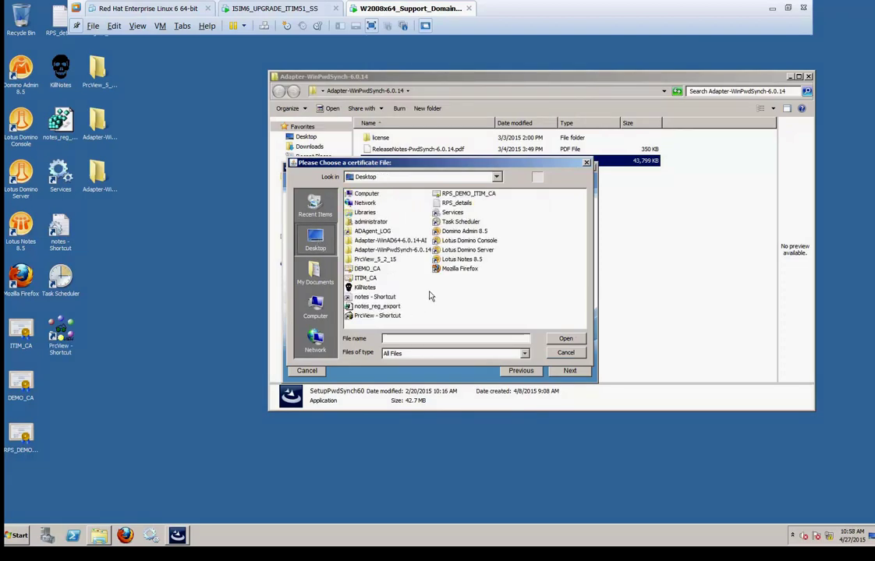
click(466, 193)
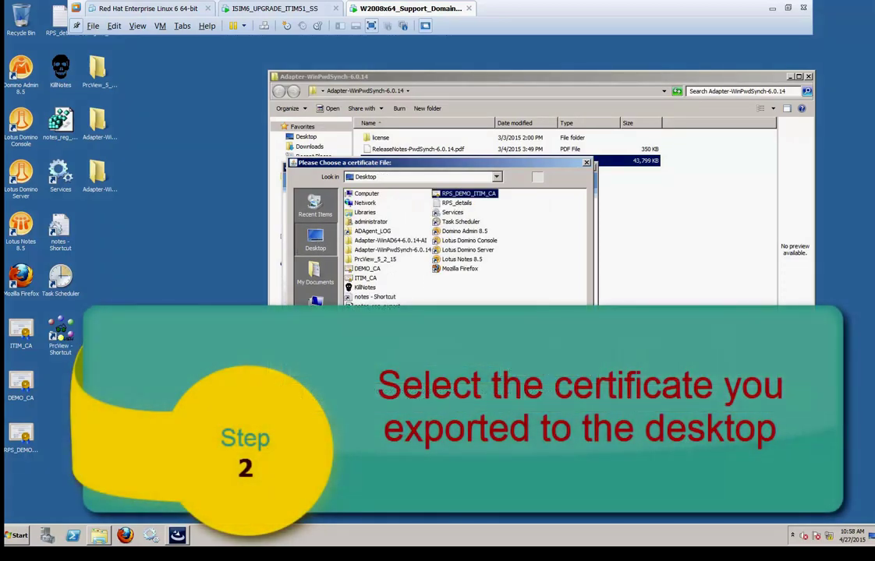
key(Return)
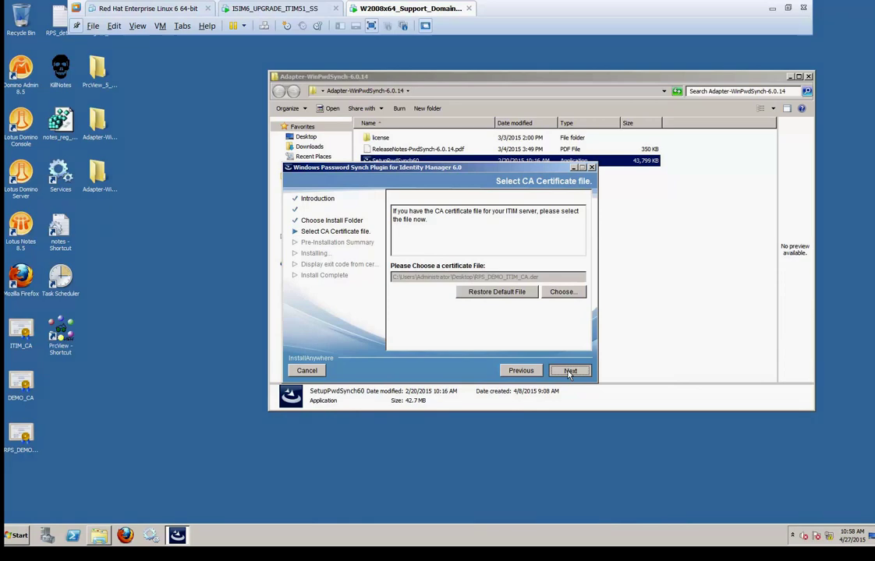
click(568, 372)
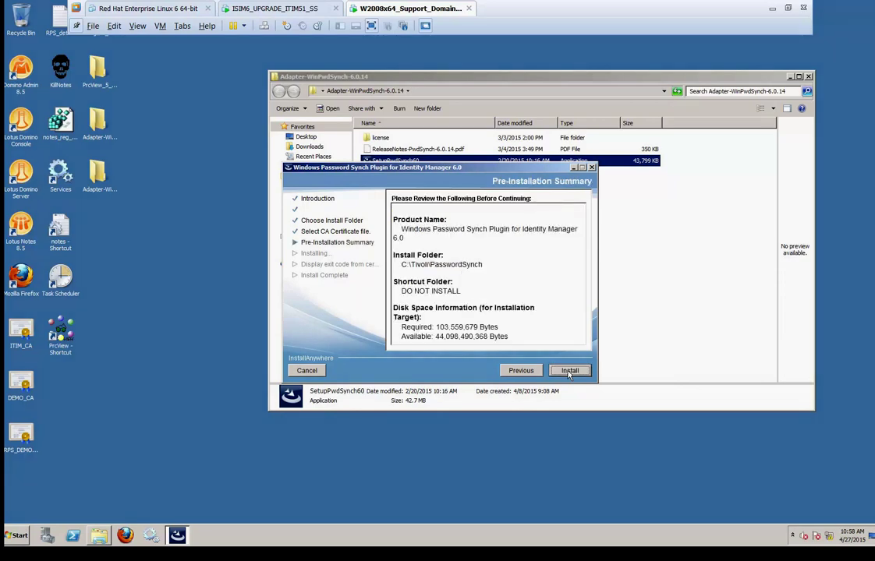
Install the plugin and enter ITIM host 9.72.121.100 with SSL port 9443
click(568, 371)
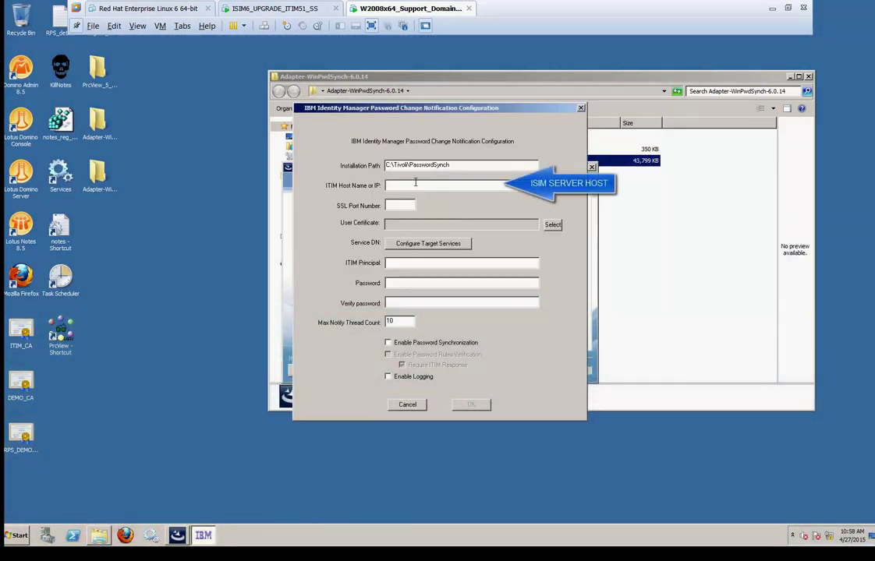
text(.72.121.100)
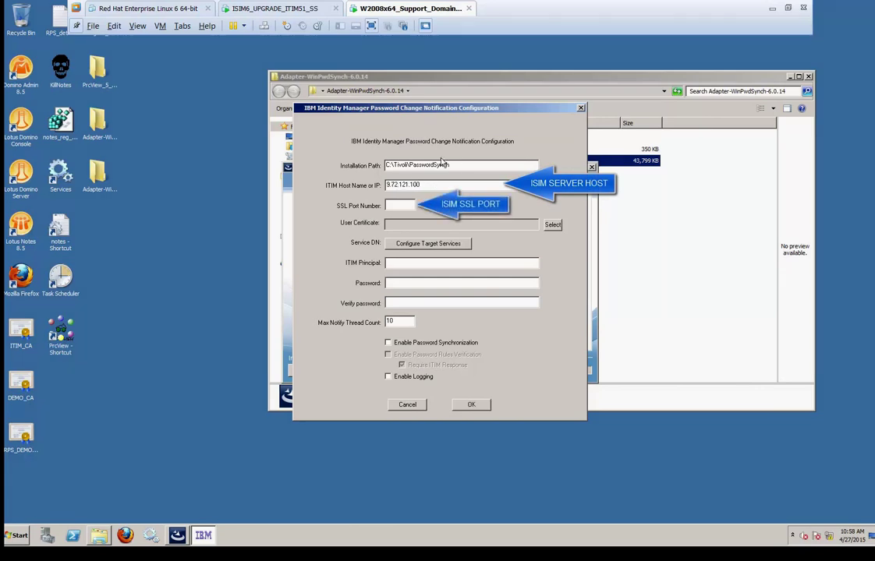
click(398, 203)
text(9443)
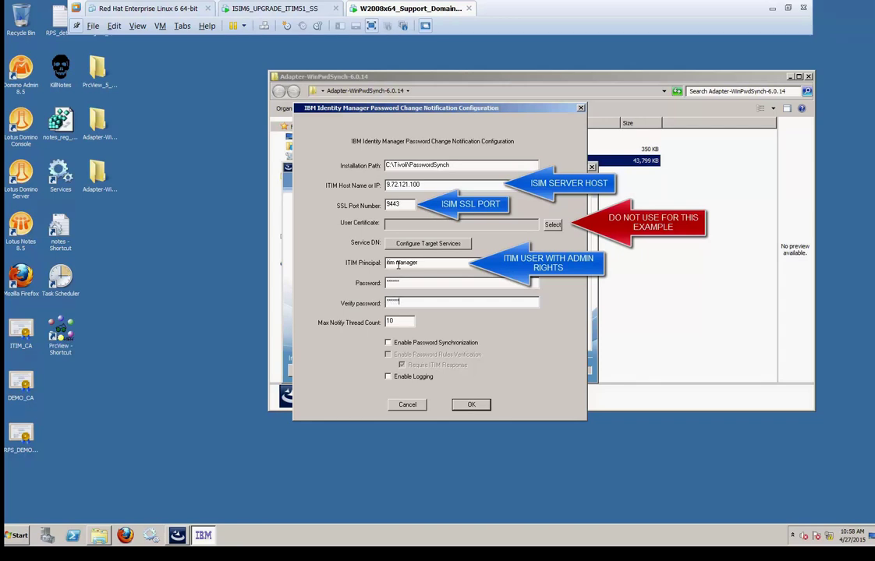
Open Configure Target Services and add a new target service entry
click(428, 244)
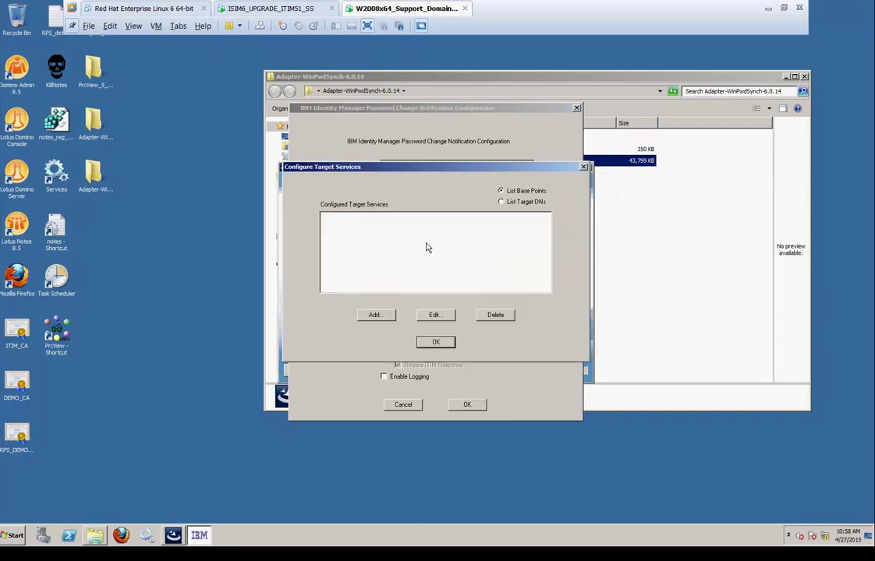
click(375, 316)
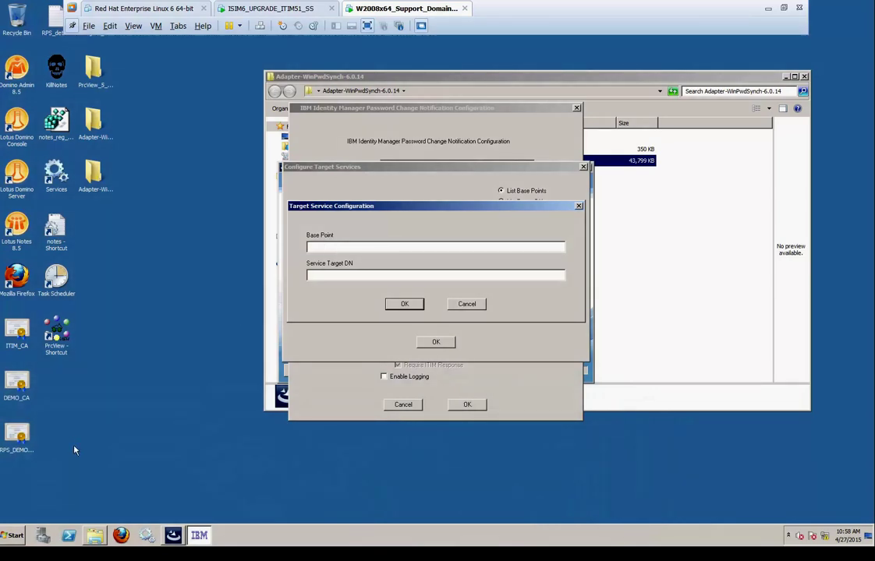
Open Active Directory Users and Computers and inspect the fbvm.com domain
key(super)
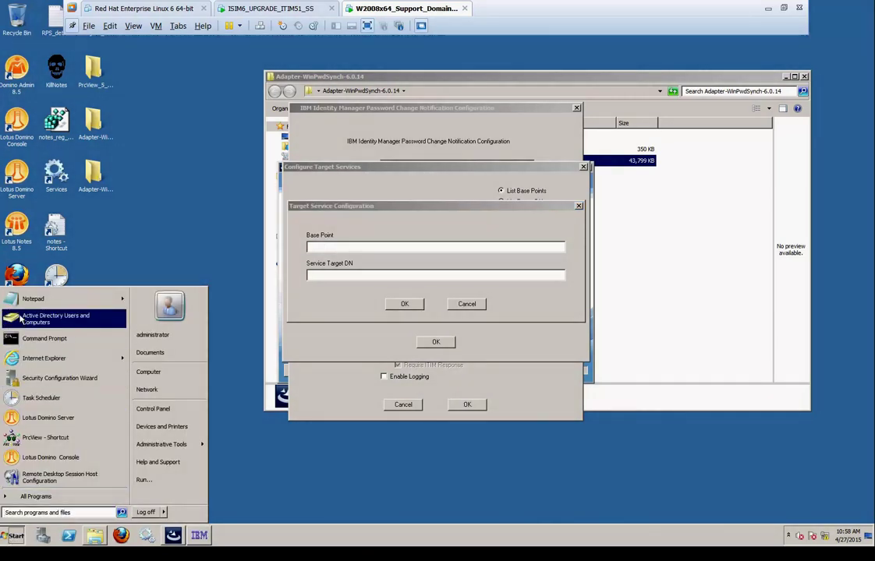
click(21, 319)
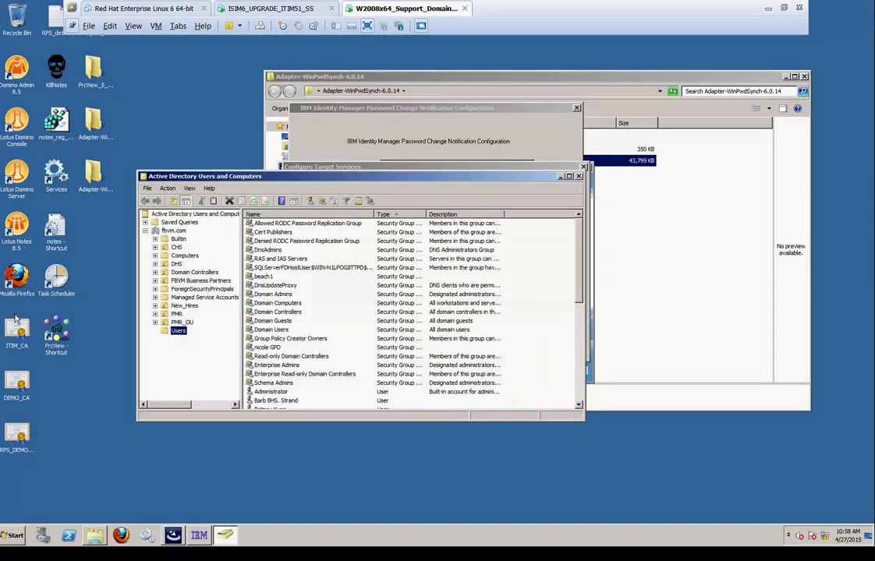
click(173, 231)
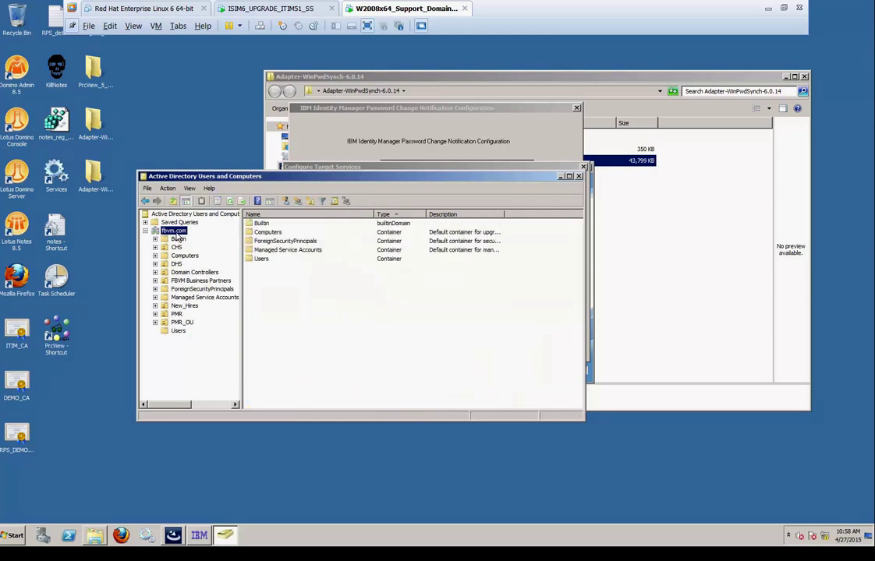
click(391, 146)
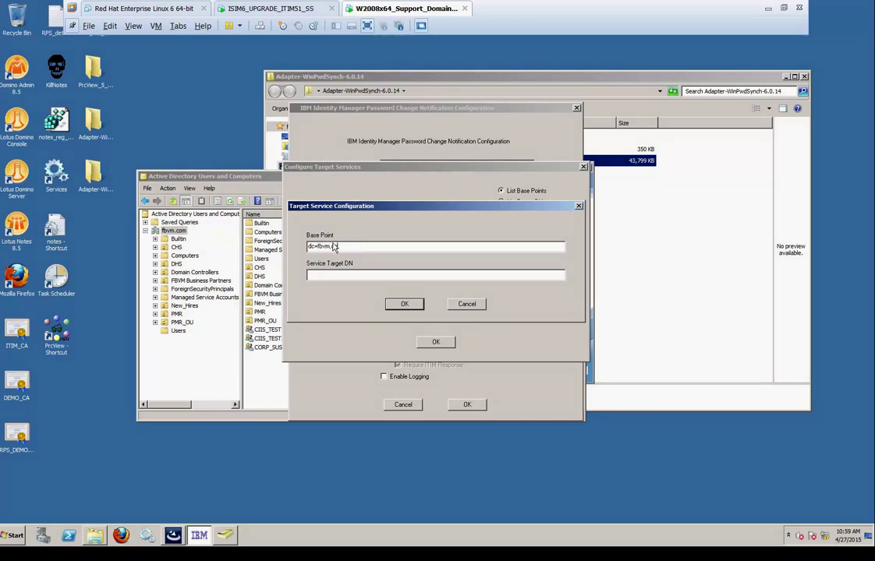
Enter Base Point dc=fbvm,dc=com and Service Target DN erservicename, then search 9.72.121.100\c$
text(dc=fbvm,dc=com)
click(326, 277)
text(erservicename=)
click(12, 541)
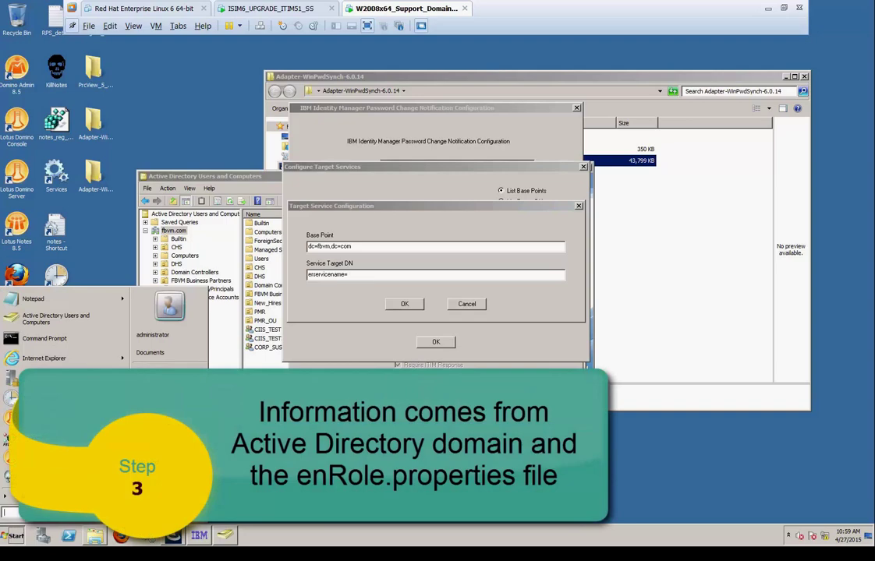
text(9.72.1)
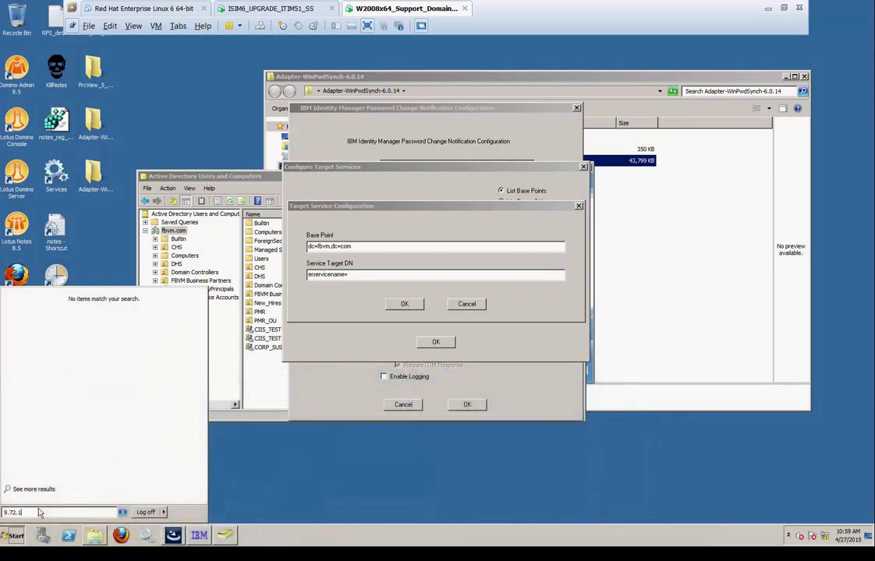
text(21.100)
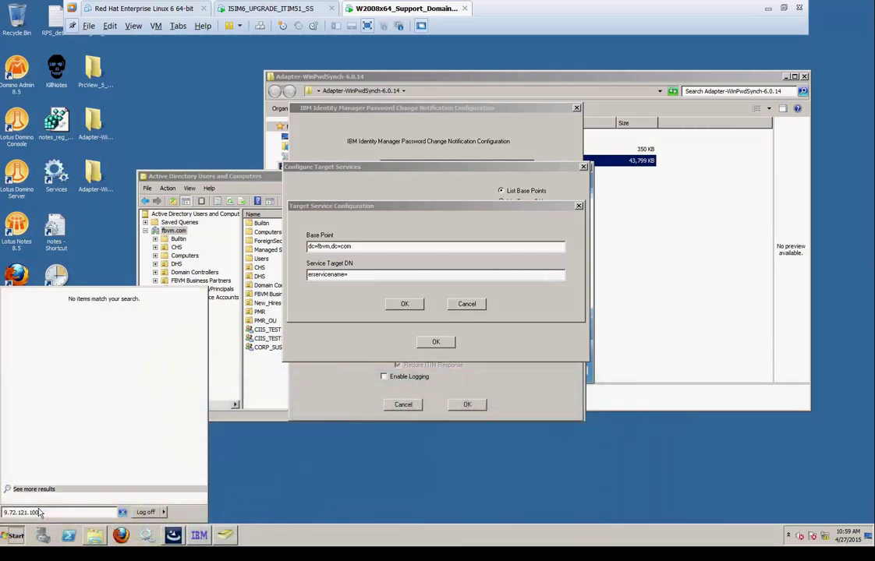
text(\c$)
Browse \\9.72.121.100\c$ to Program Files (x86)\ibm\itim\data and choose Edit on enRole.properties
key(Return)
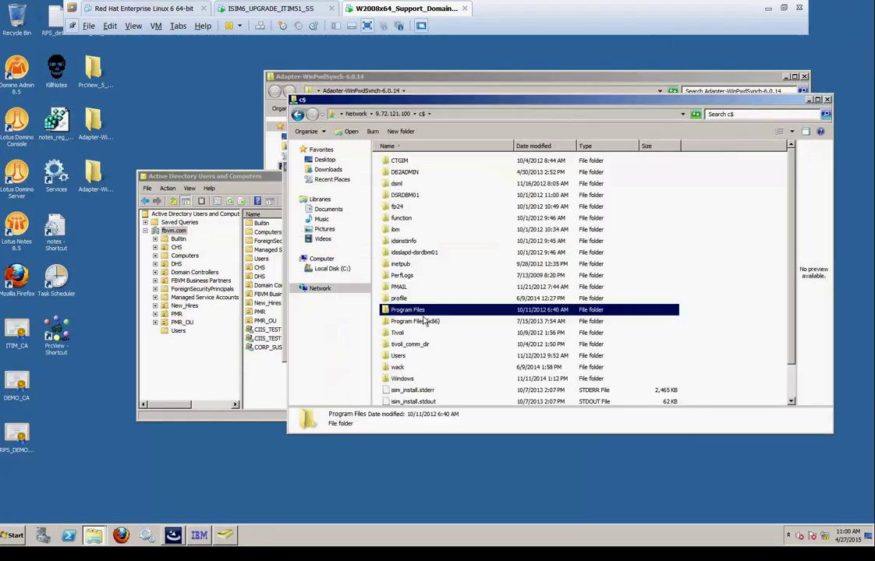
click(425, 322)
double_click(425, 322)
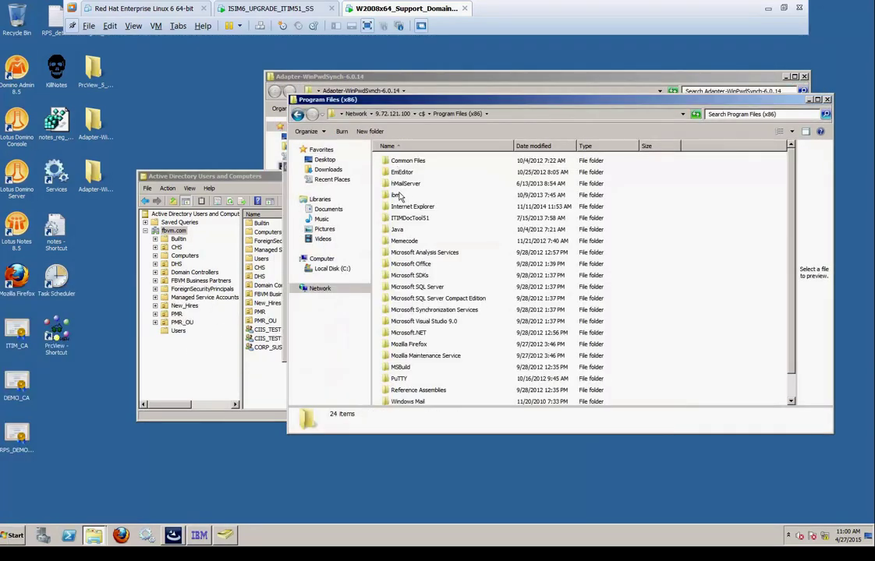
click(398, 195)
double_click(398, 196)
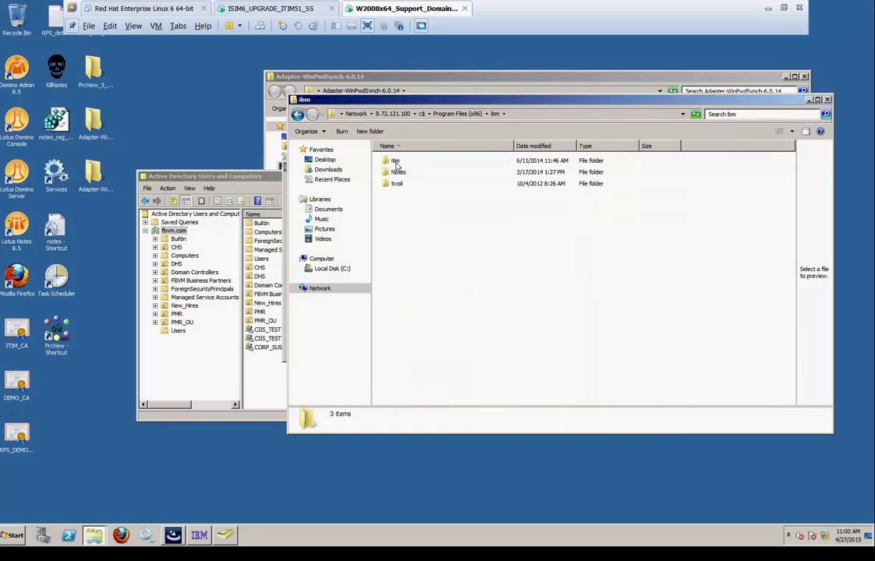
double_click(395, 162)
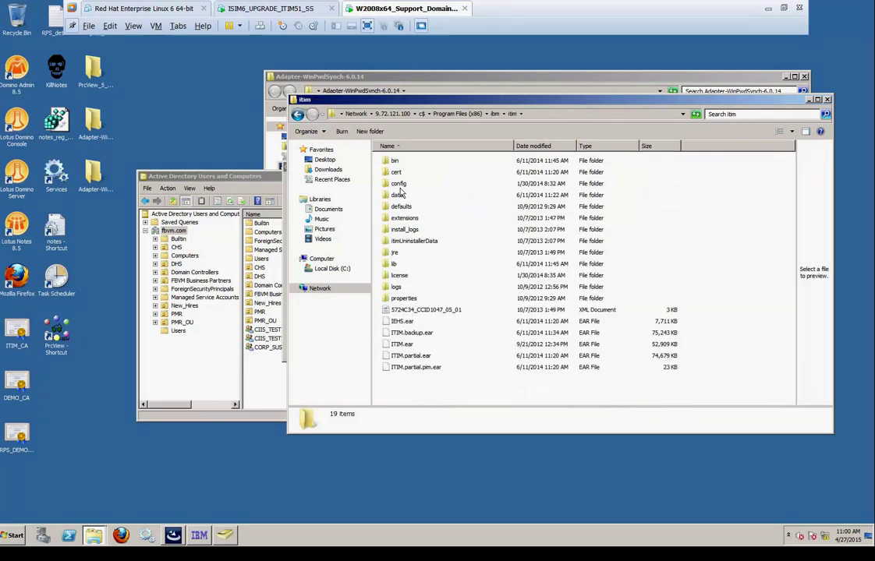
double_click(397, 195)
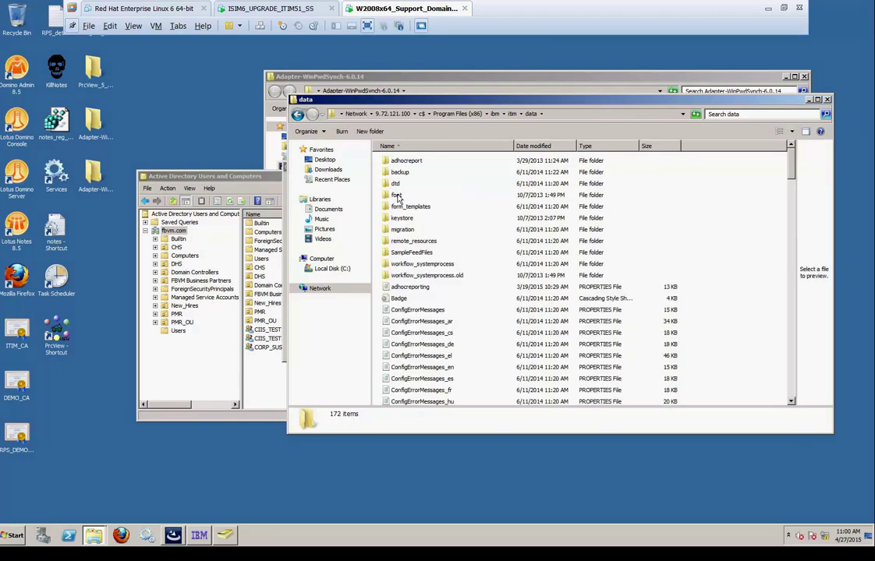
text(enc)
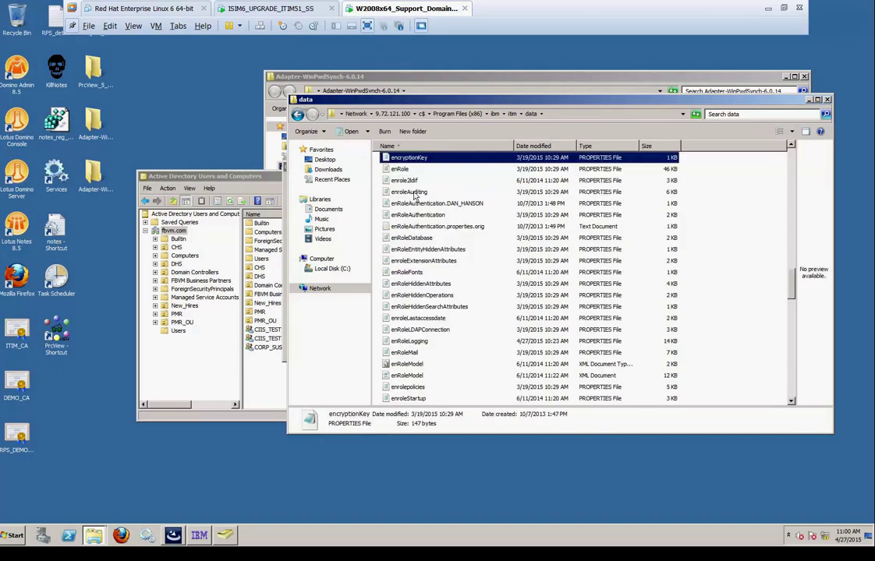
click(400, 169)
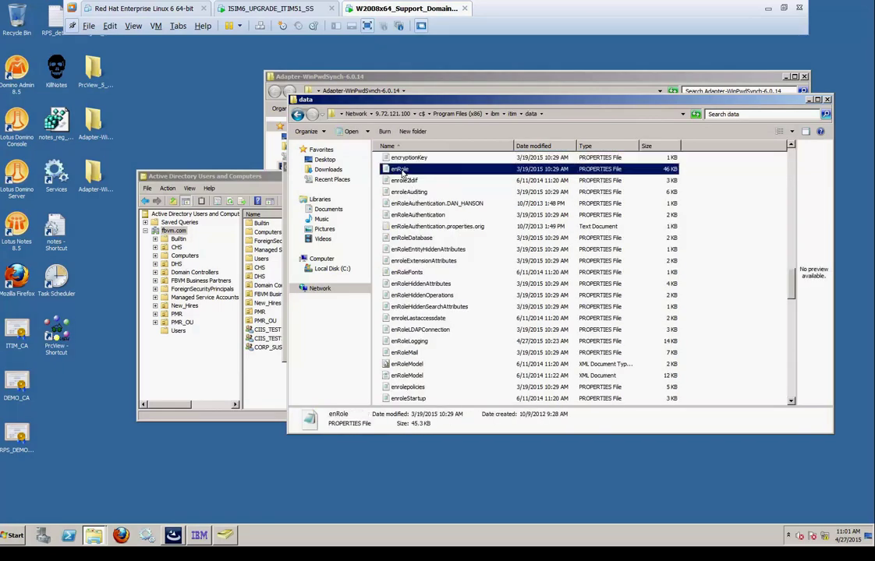
right_click(402, 173)
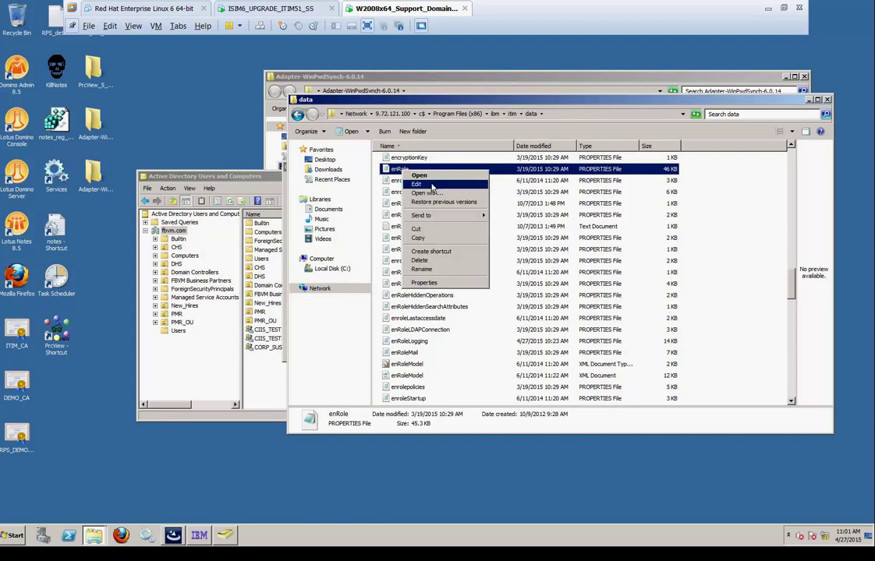
click(431, 186)
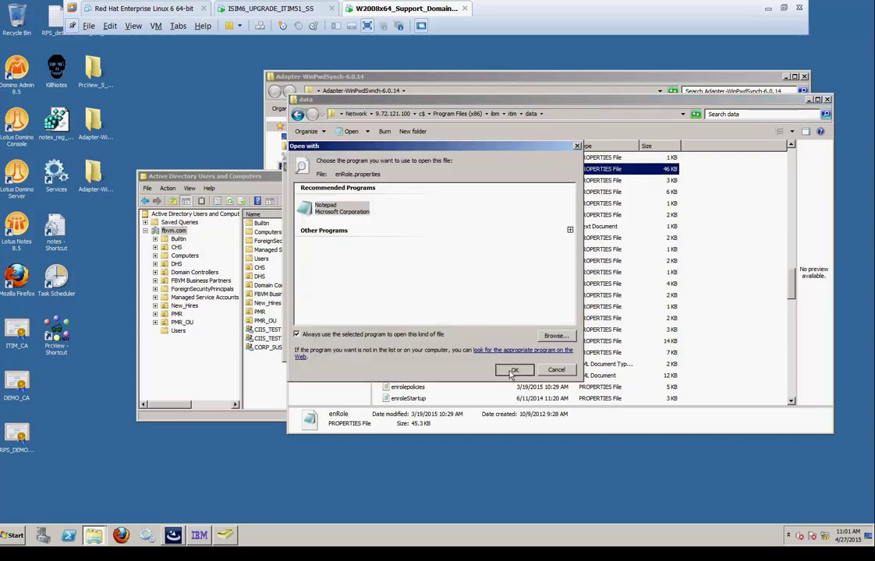
Open enRole.properties and select the Default tenant and LDAP server sections
click(512, 372)
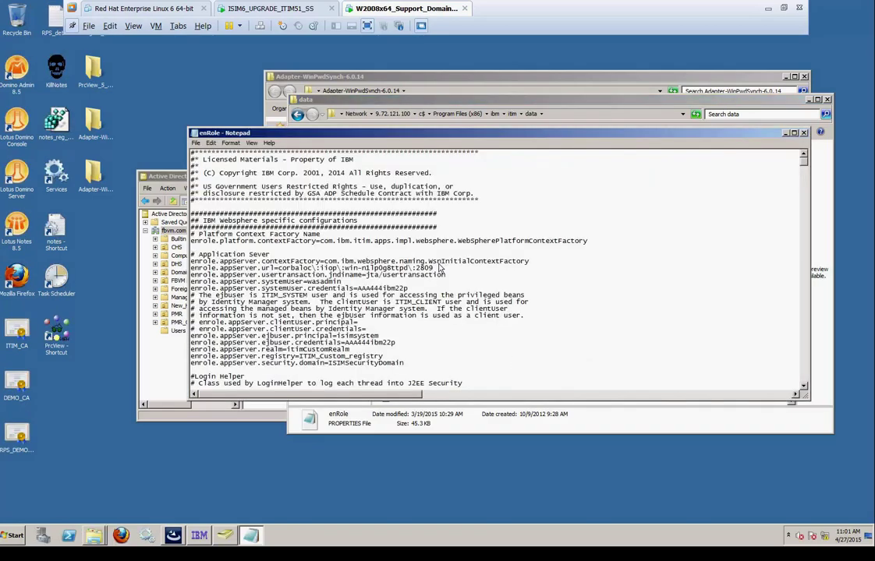
scroll(440, 274, down, 20)
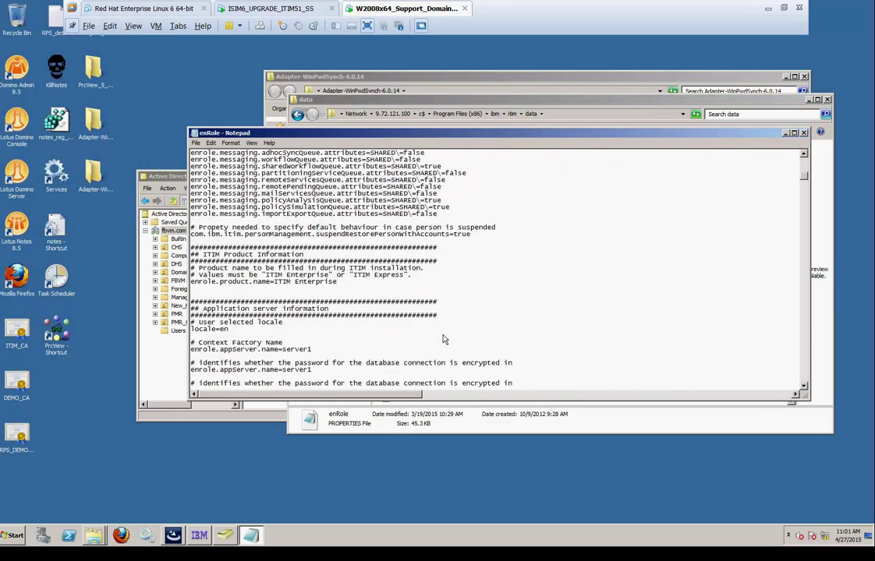
scroll(443, 339, down, 3)
scroll(447, 341, down, 8)
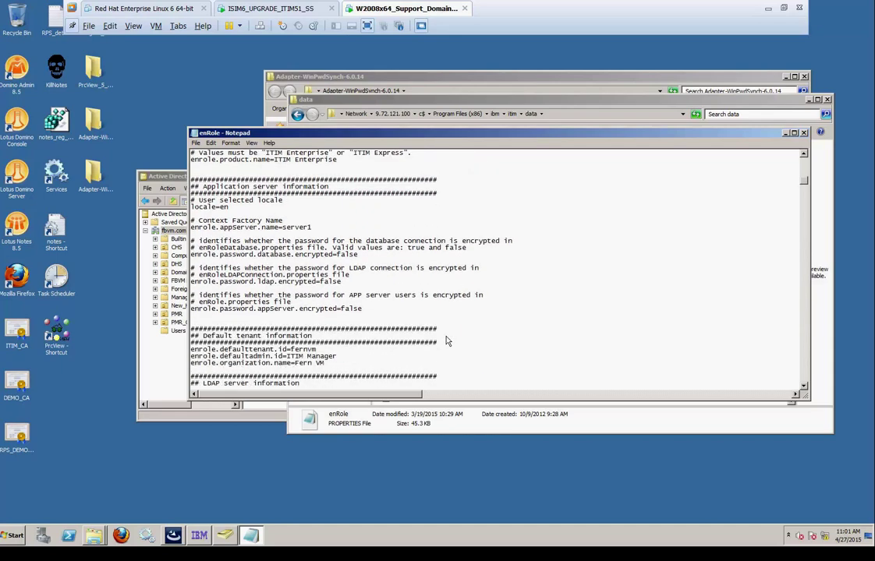
scroll(446, 340, down, 2)
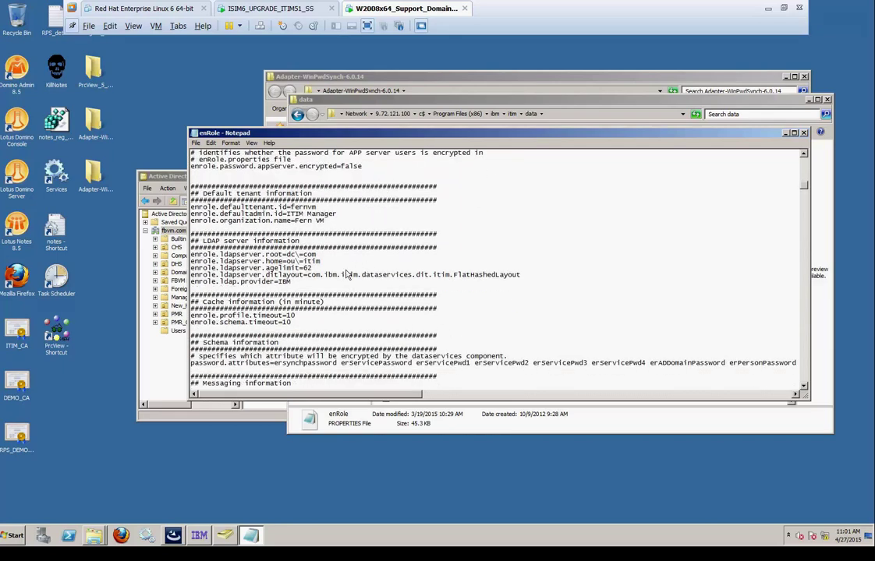
drag(292, 282, 186, 185)
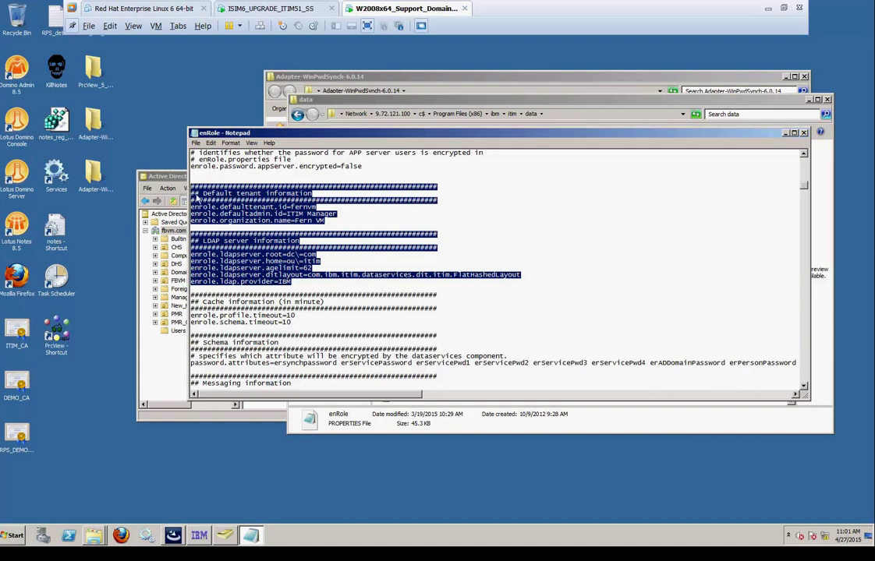
Paste the copied tenant and LDAP settings into a new Notepad document, then close the data folder window
click(19, 533)
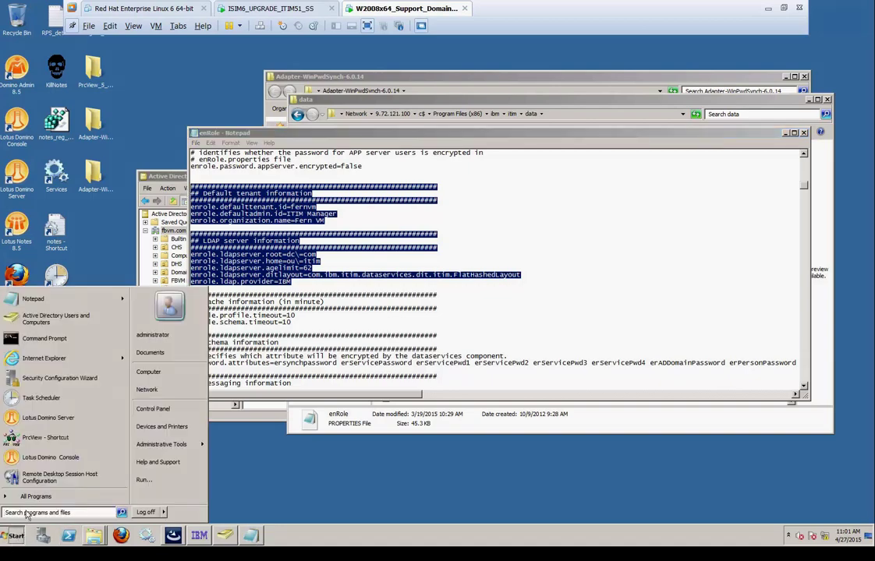
click(26, 514)
text(notepad)
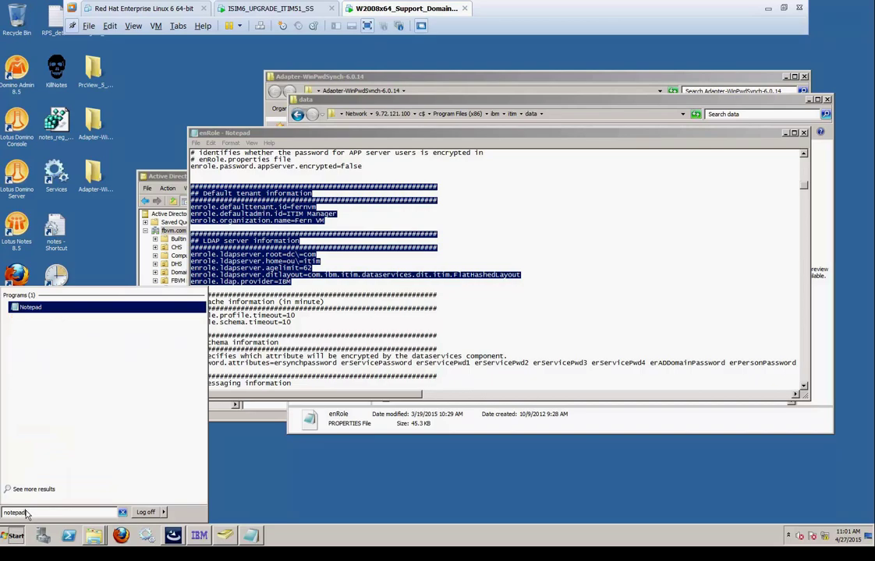
key(Return)
key(ctrl+v)
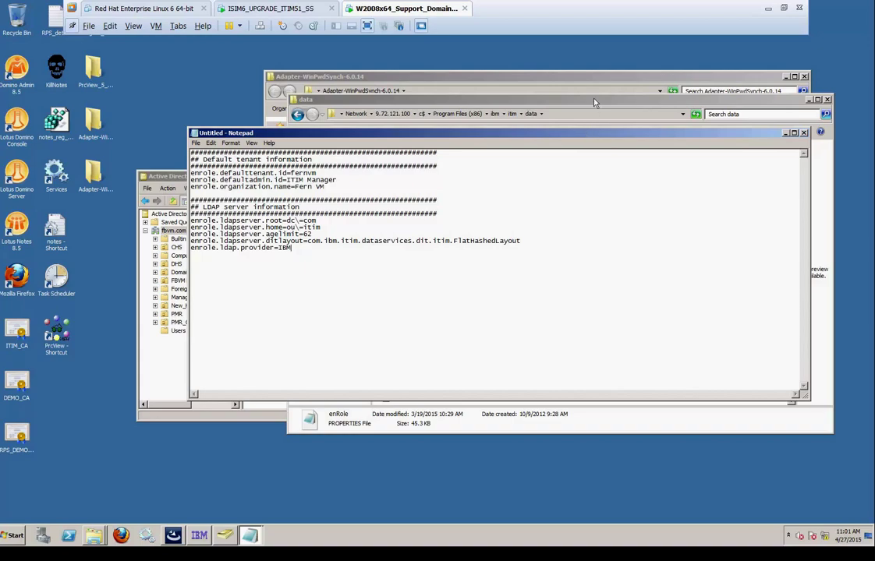
click(520, 100)
click(827, 100)
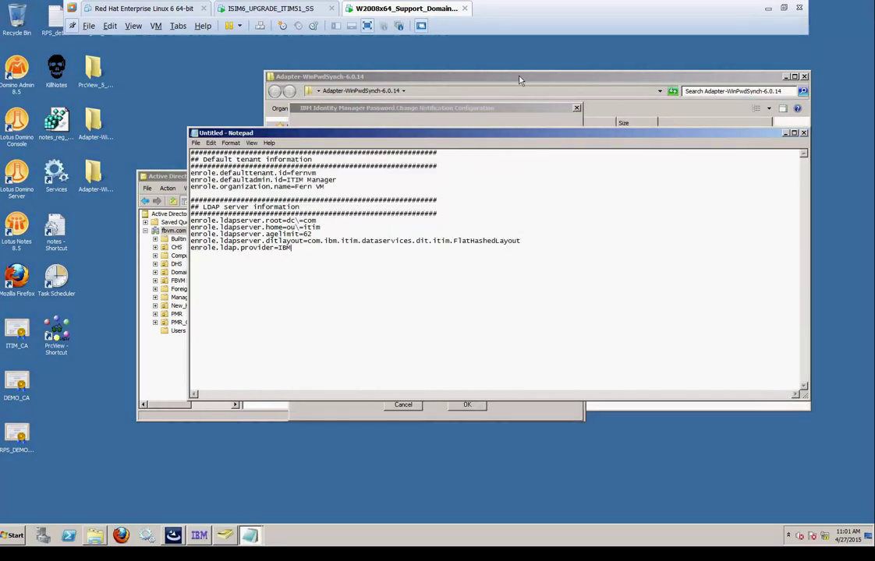
Search Identity Manager services of type Active Directory Profile to find W2008_AD_FERN
click(382, 106)
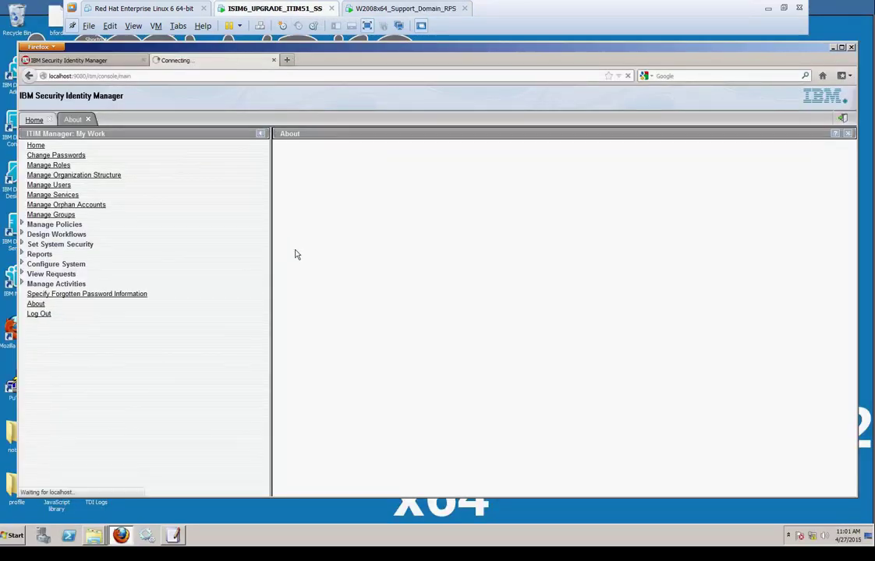
click(55, 196)
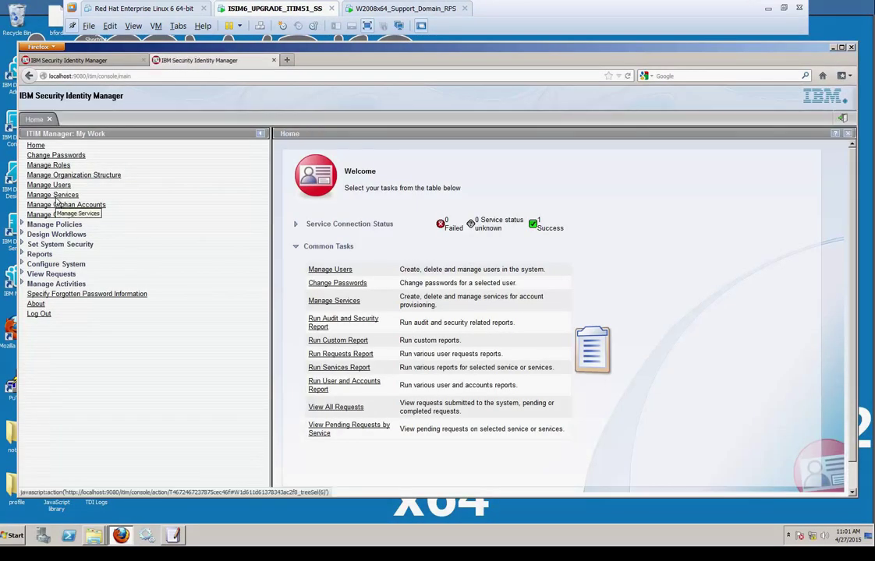
click(420, 242)
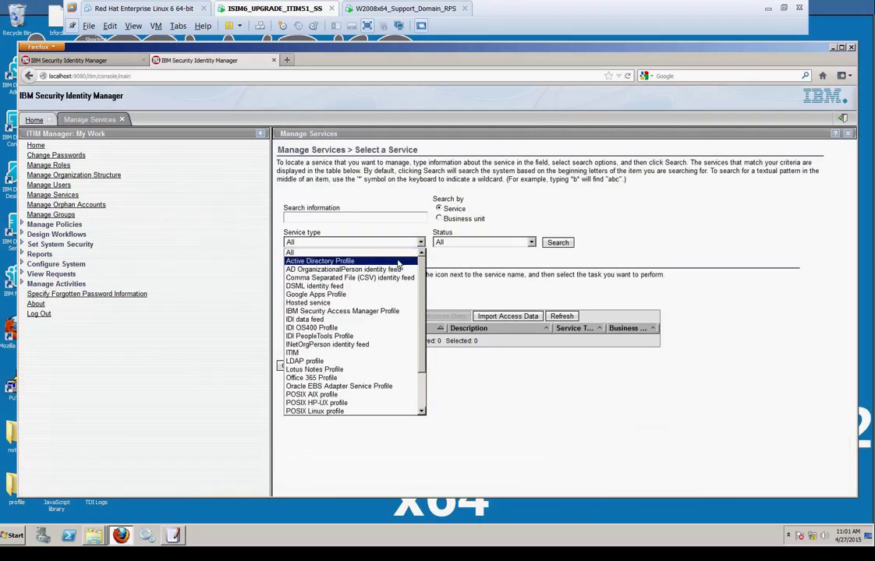
click(320, 261)
click(569, 241)
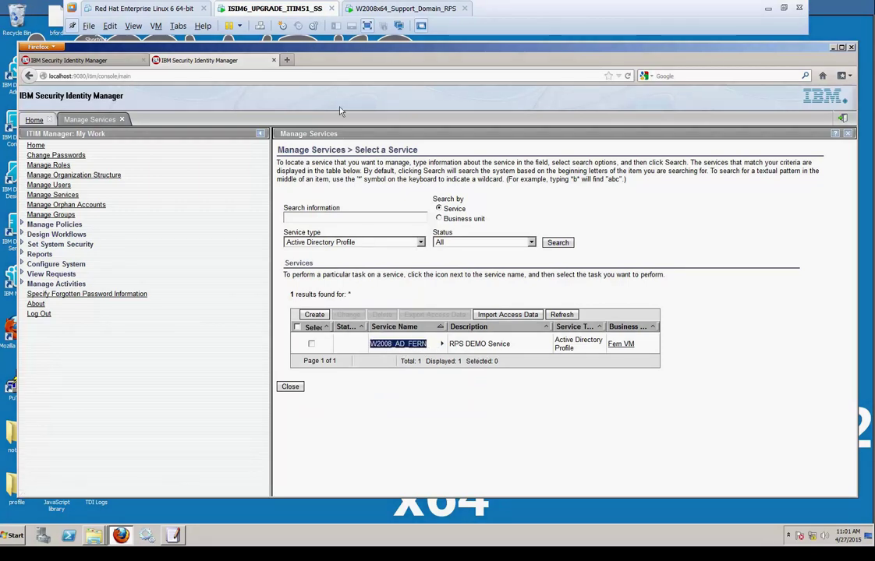
click(377, 7)
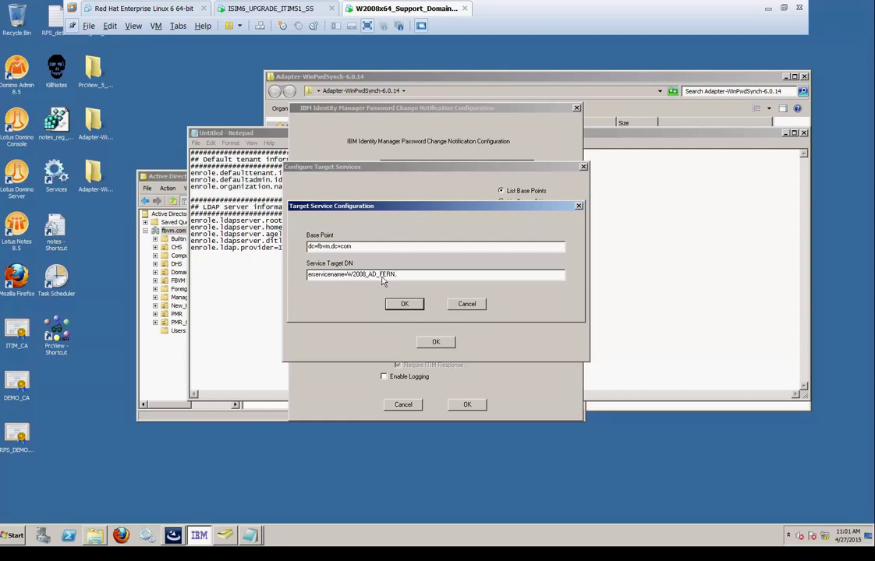
Complete Service Target DN as erservicename=W2008_AD_FERN,o=Fern VM,ou=fernvm,dc=com using the Notepad properties
text(o=)
drag(245, 136, 160, 138)
click(538, 420)
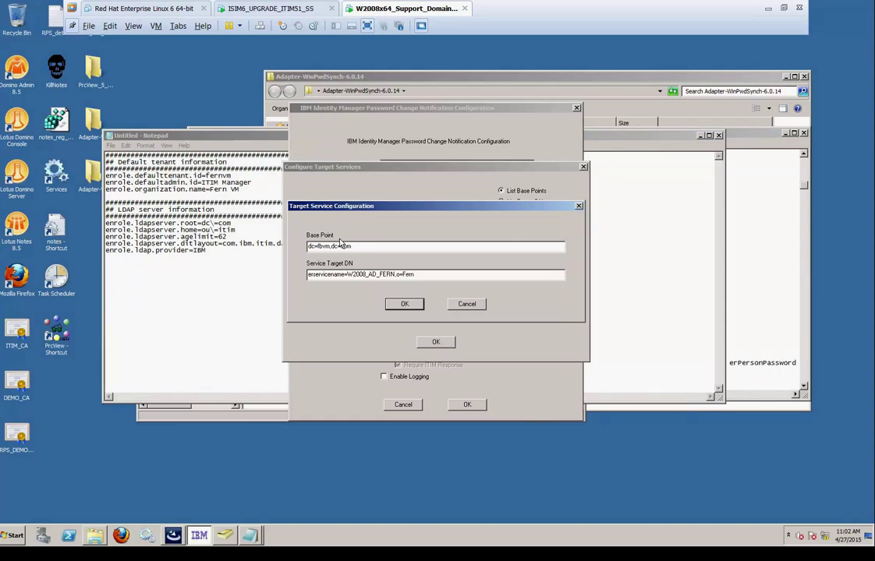
text(VM)
mouse_move(106, 183)
mouse_down()
mouse_move(254, 185)
mouse_move(102, 195)
mouse_up()
click(364, 109)
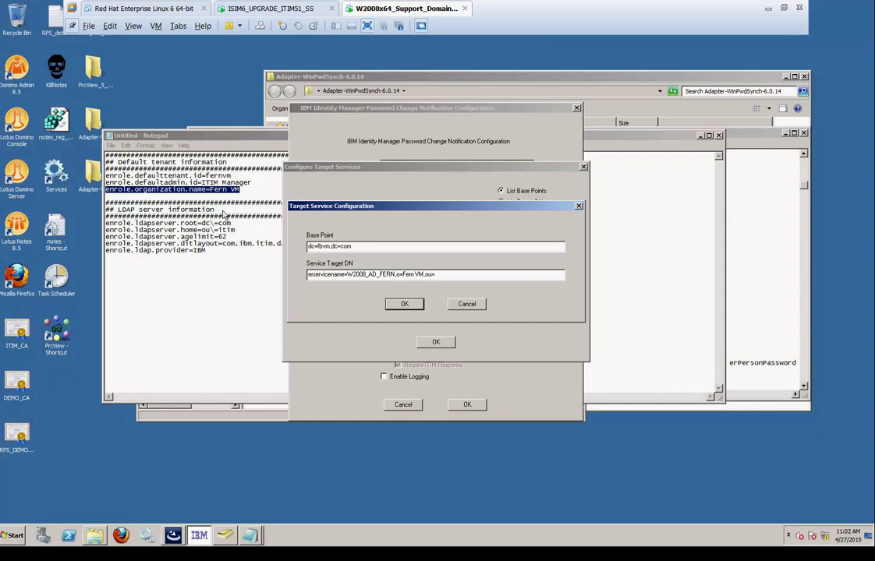
click(224, 214)
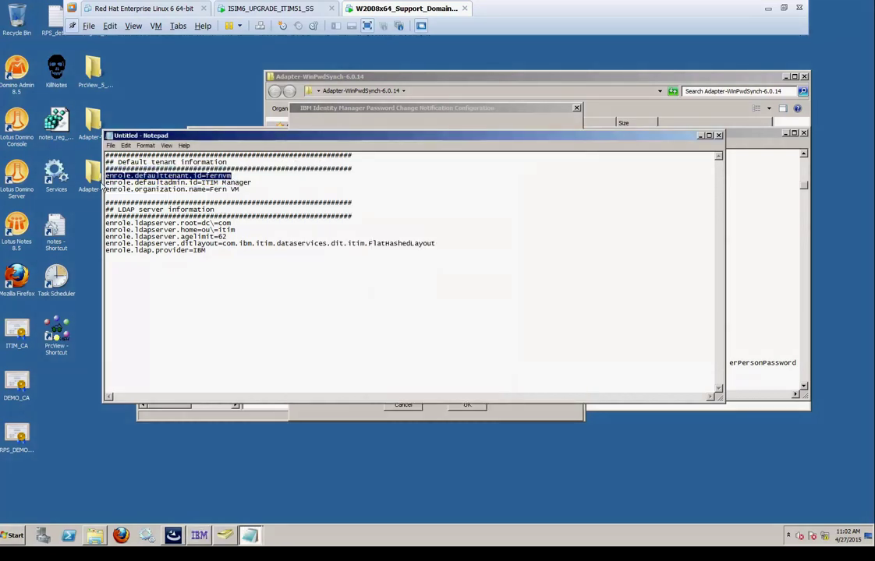
drag(104, 176, 231, 177)
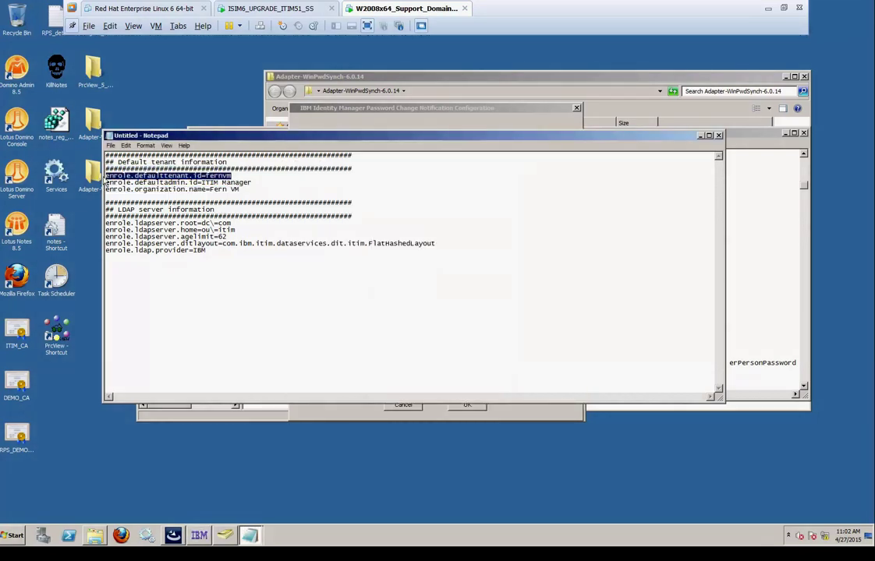
click(440, 116)
text(fernvm,dc=com)
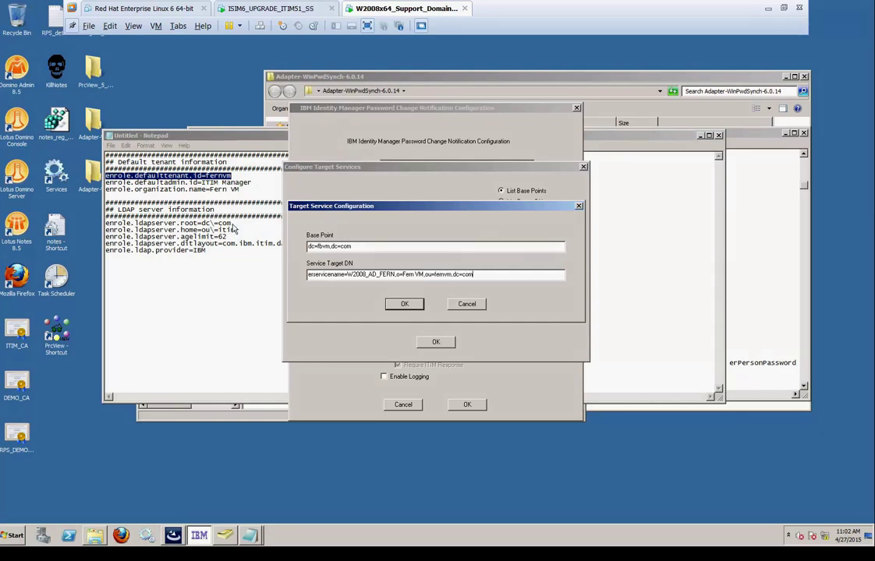
drag(231, 223, 103, 226)
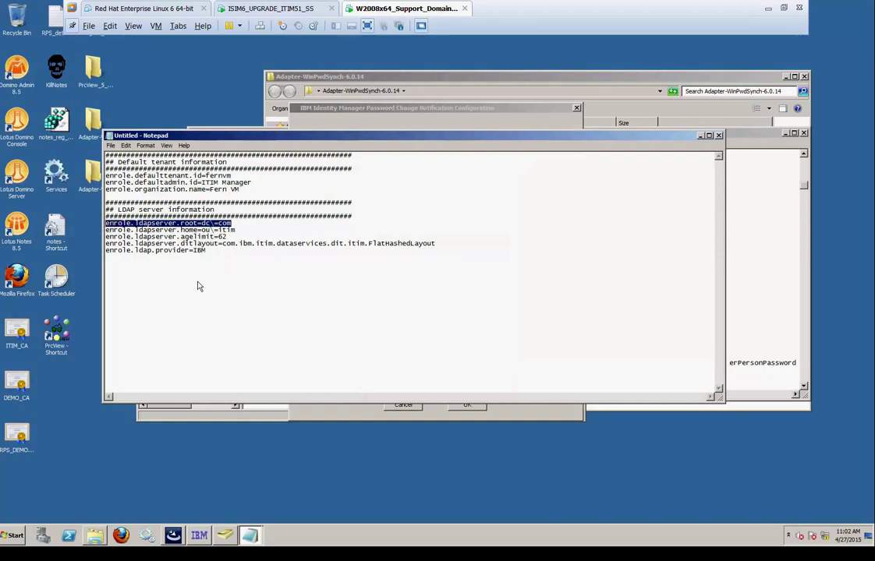
click(700, 136)
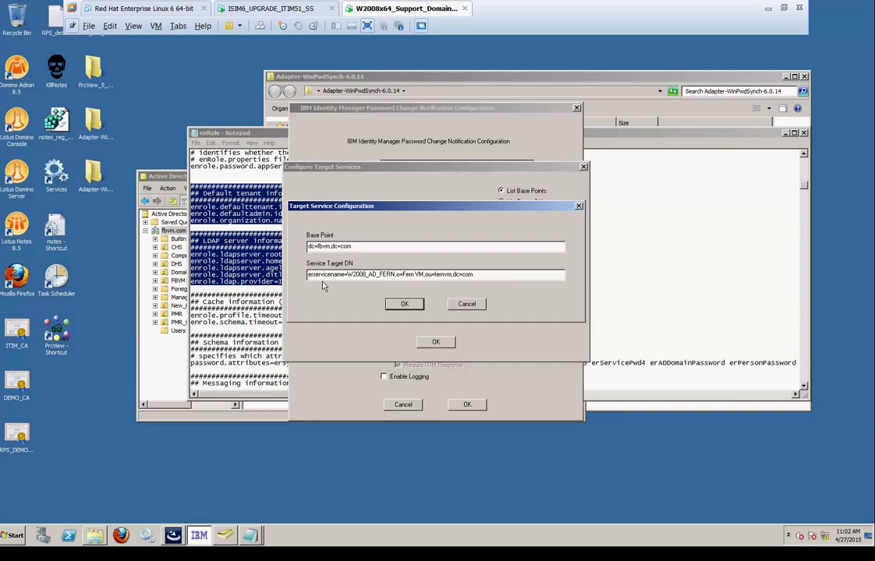
Confirm the dc=fbvm,dc=com target service, enable password synchronization and logging, and start installing
click(405, 304)
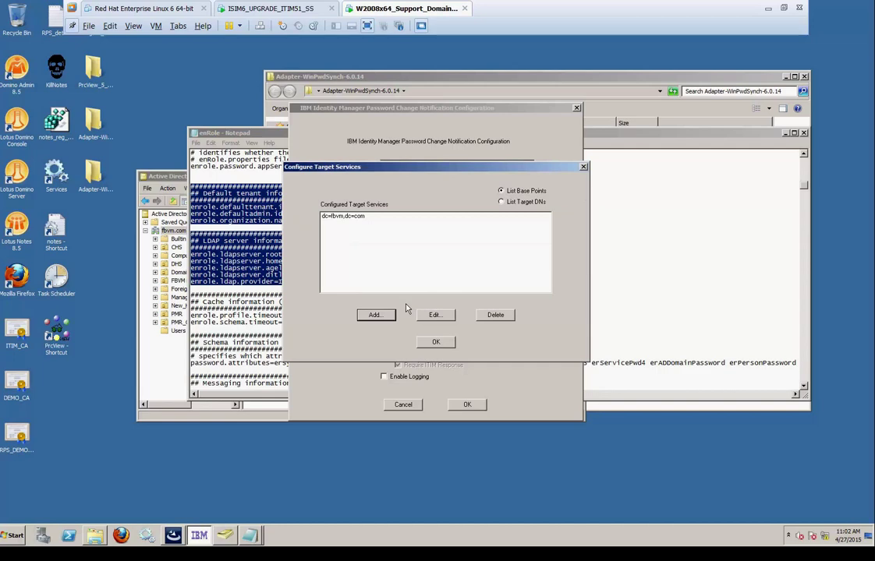
click(434, 340)
click(384, 343)
click(388, 378)
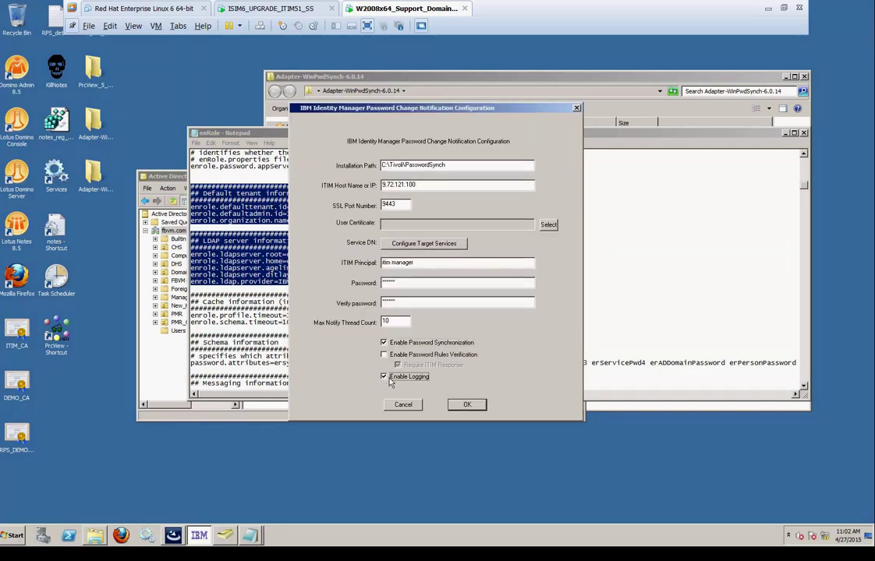
click(474, 405)
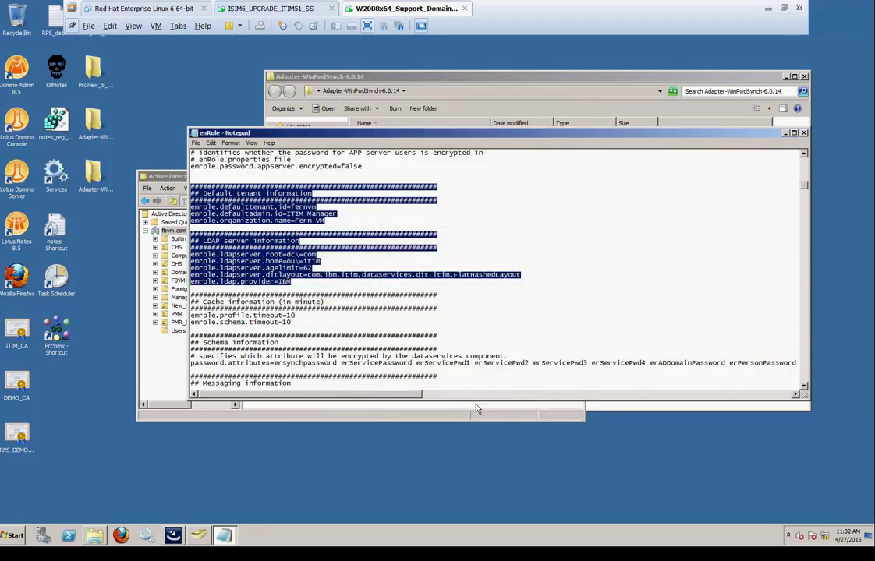
click(785, 133)
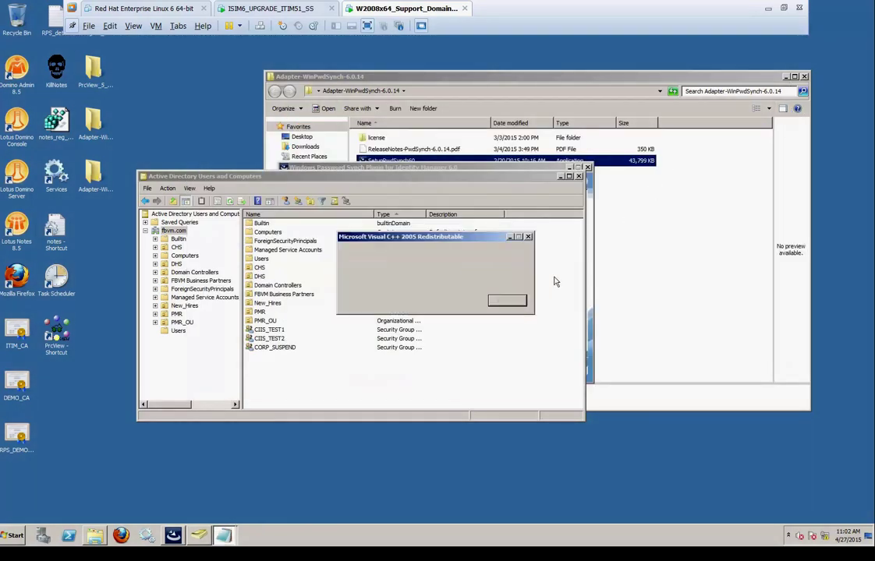
Close AD Users and Computers and finish the installer with an immediate system restart
click(579, 177)
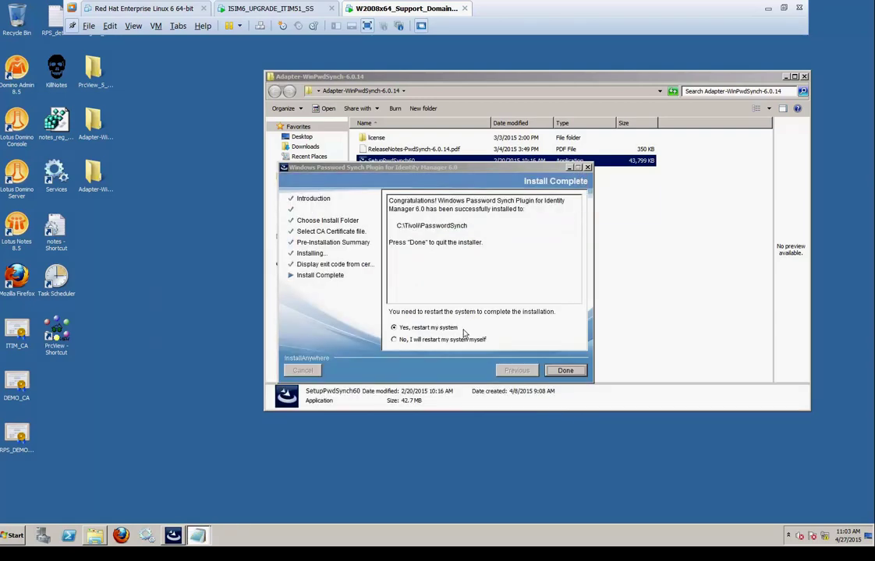
click(425, 328)
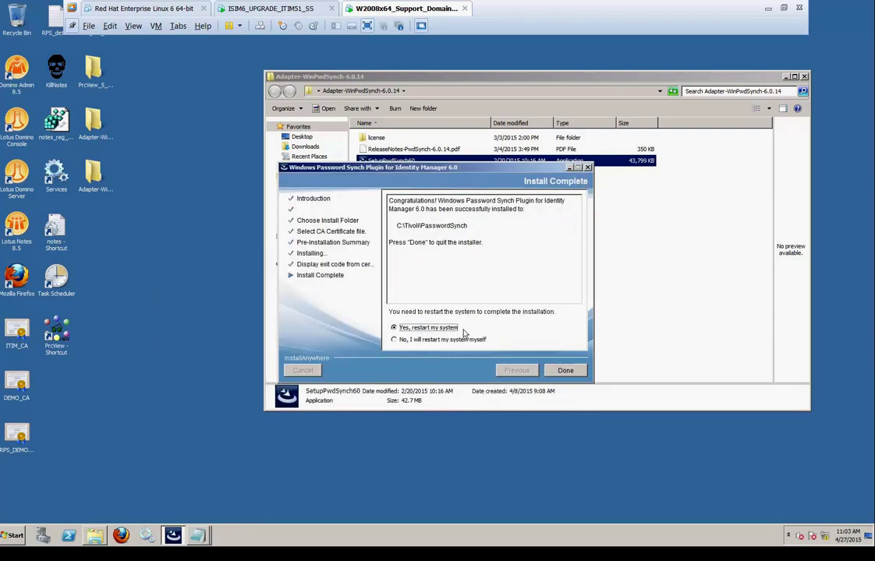
click(564, 371)
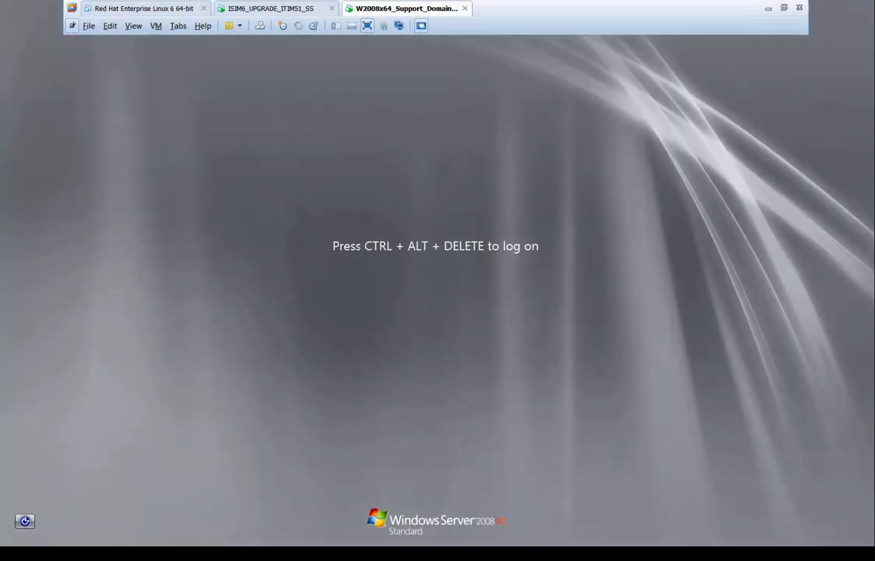
Log back on to Windows Server with the administrator password
key(ctrl+alt+Insert)
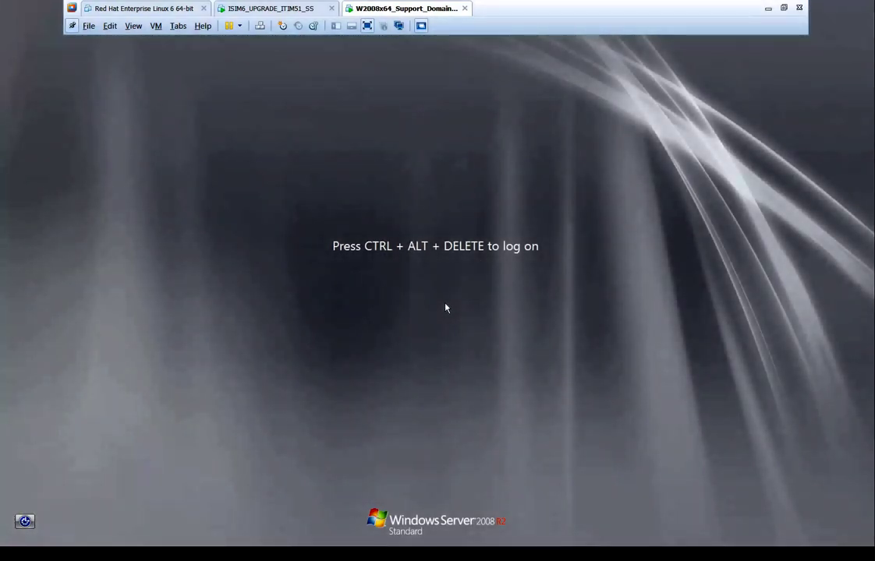
text(**********)
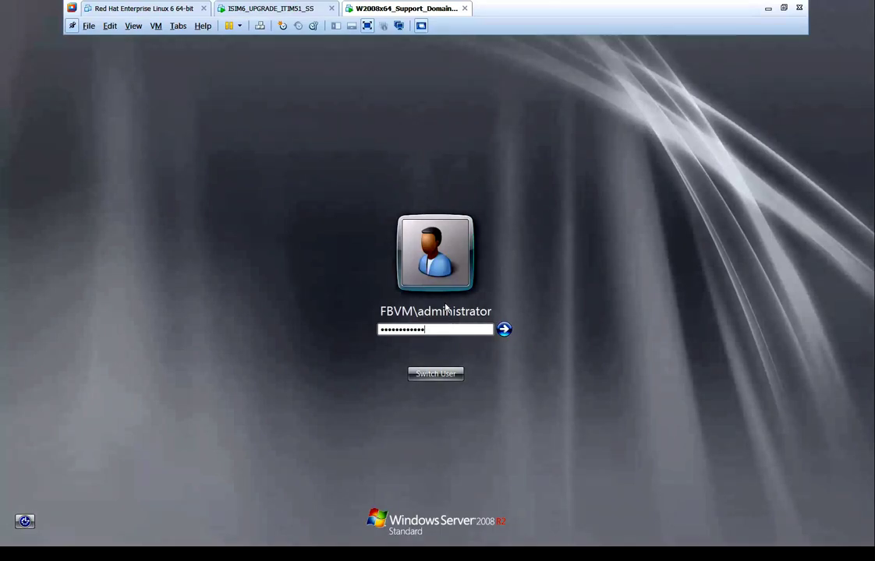
key(Return)
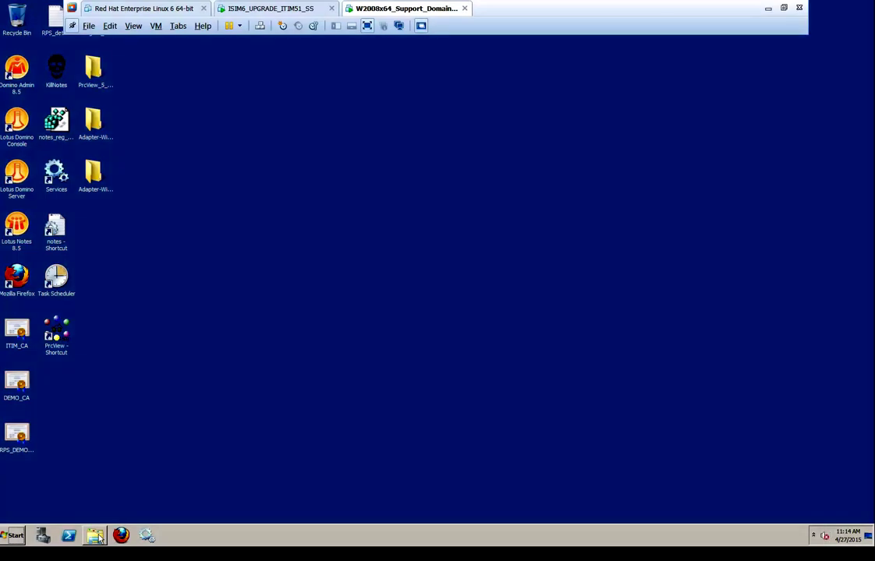
Open the PwdSync log in C:\Tivoli\PasswordSynch\log and check the driver version 6.0.14 line
click(95, 536)
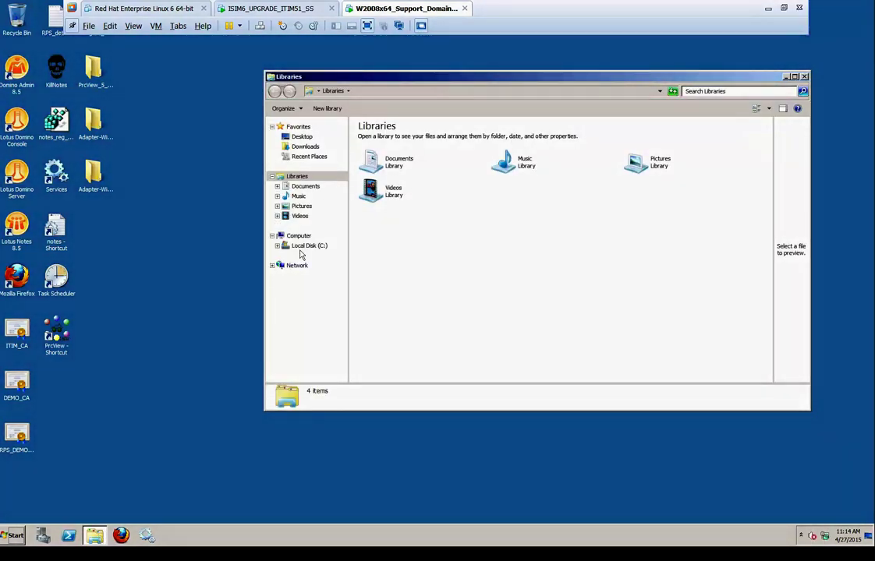
click(320, 247)
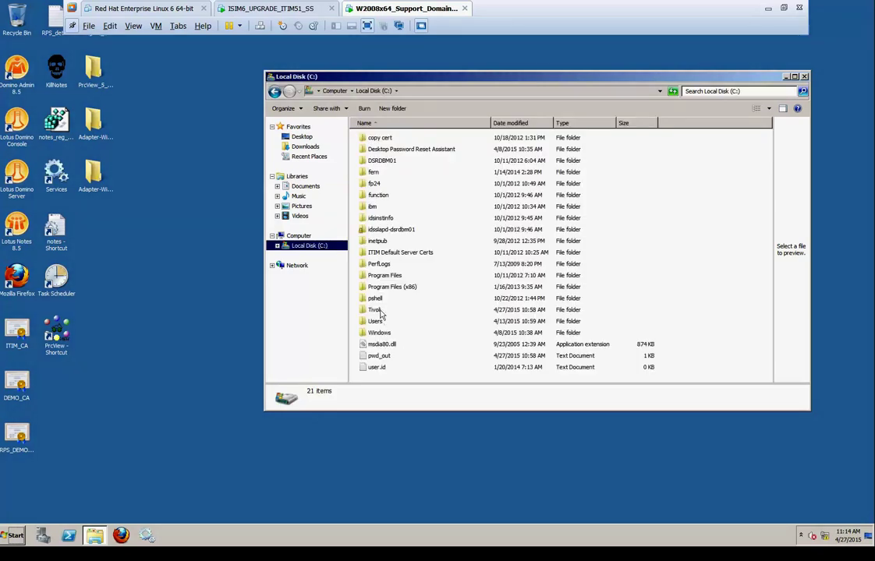
click(381, 312)
double_click(381, 312)
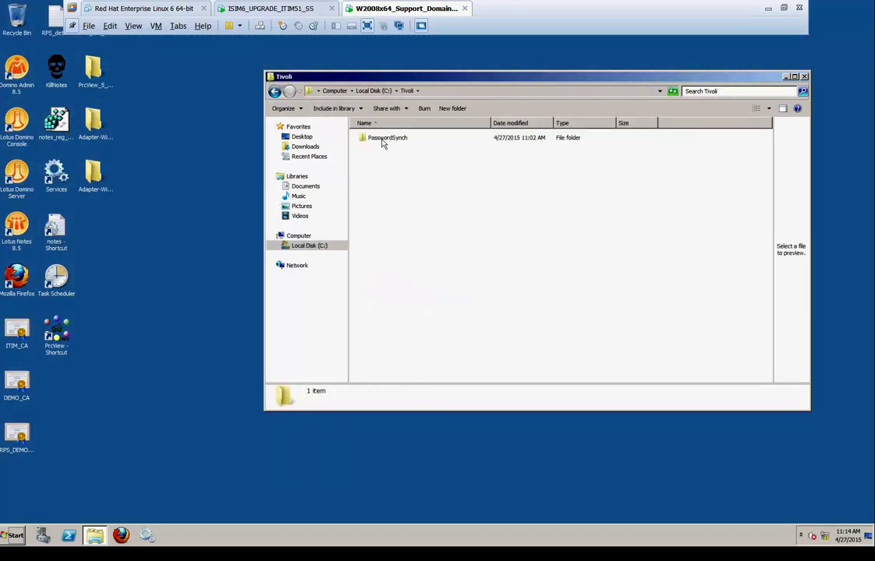
double_click(385, 138)
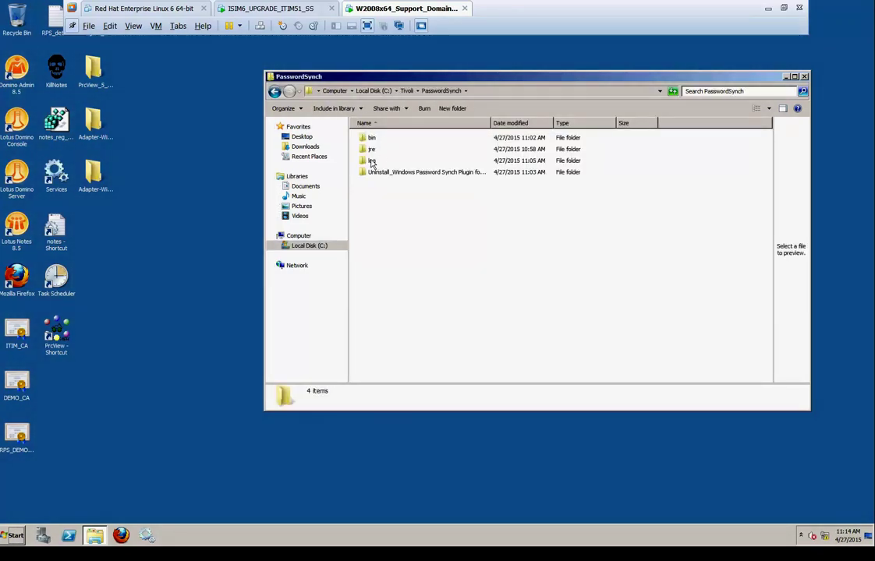
double_click(372, 161)
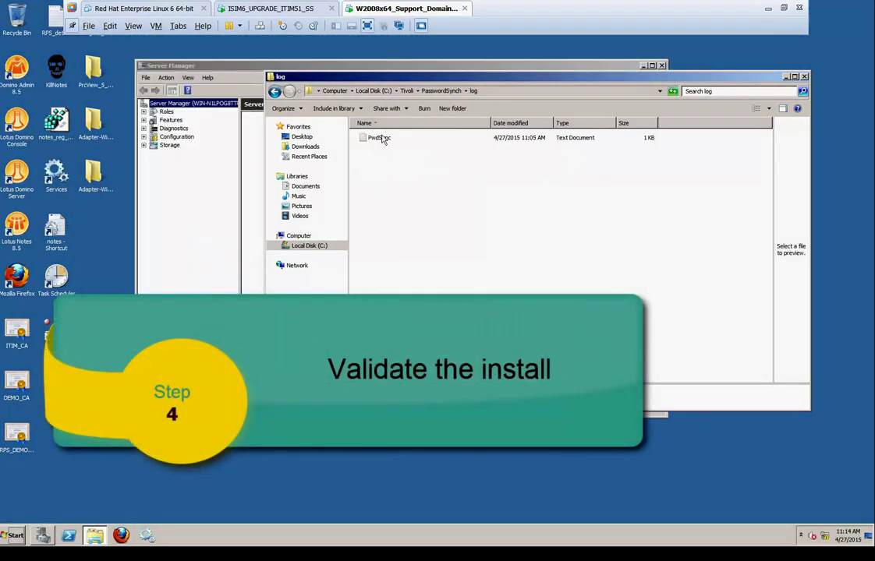
double_click(380, 138)
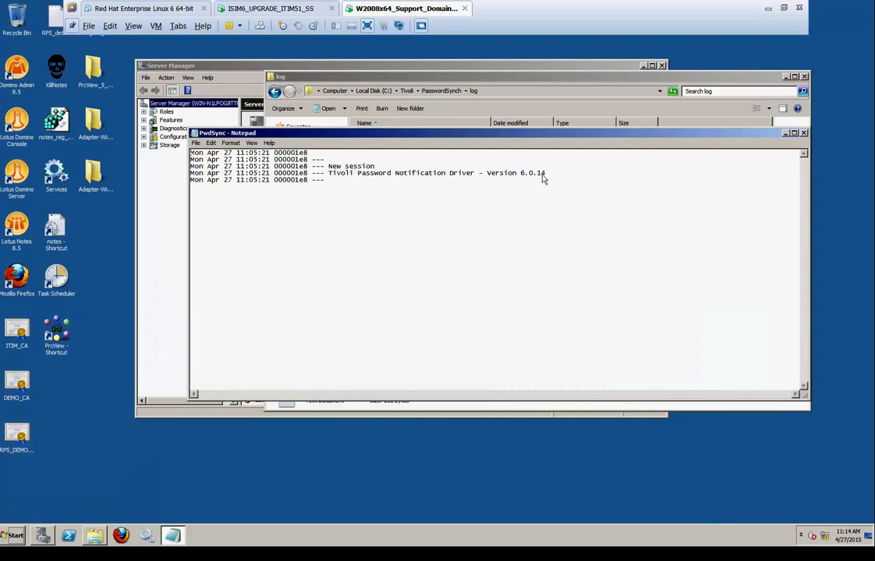
drag(546, 177, 489, 171)
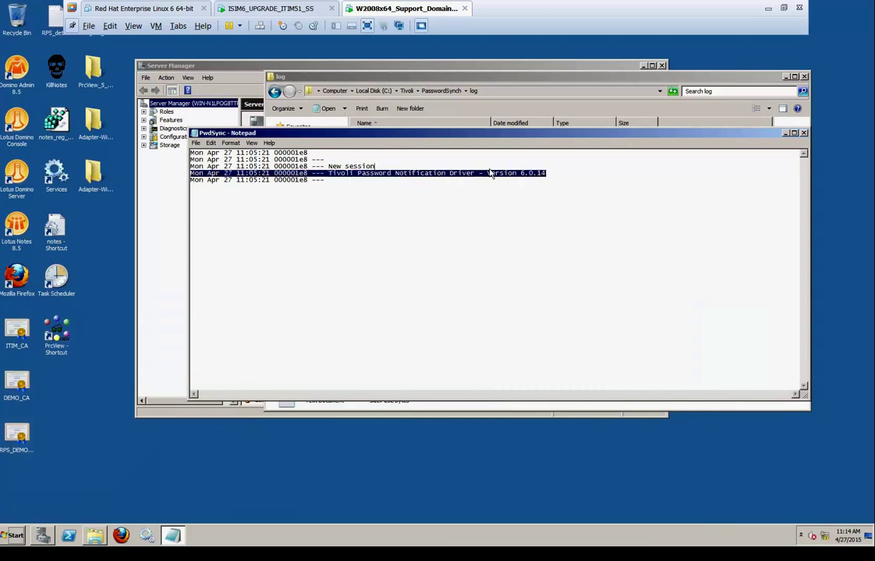
click(468, 236)
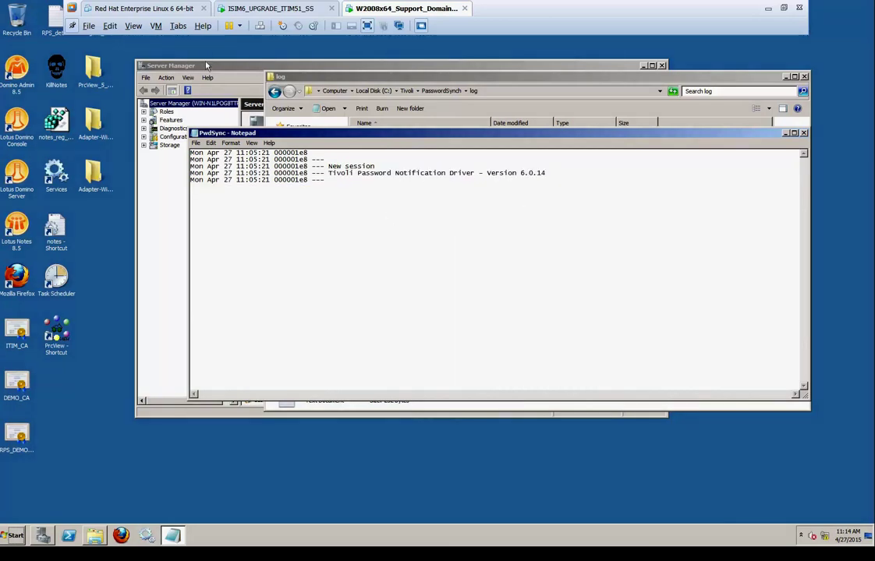
Exit Server Manager via File > Exit
click(187, 69)
click(145, 77)
click(146, 90)
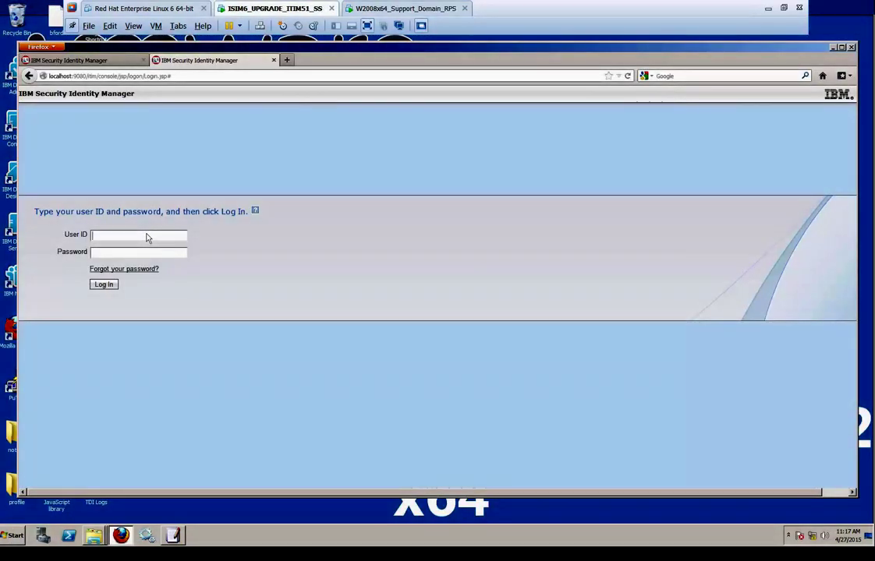
Log in to Identity Manager with the itim manager account and its password
click(147, 235)
text(itim manager)
key(Tab)
key(Return)
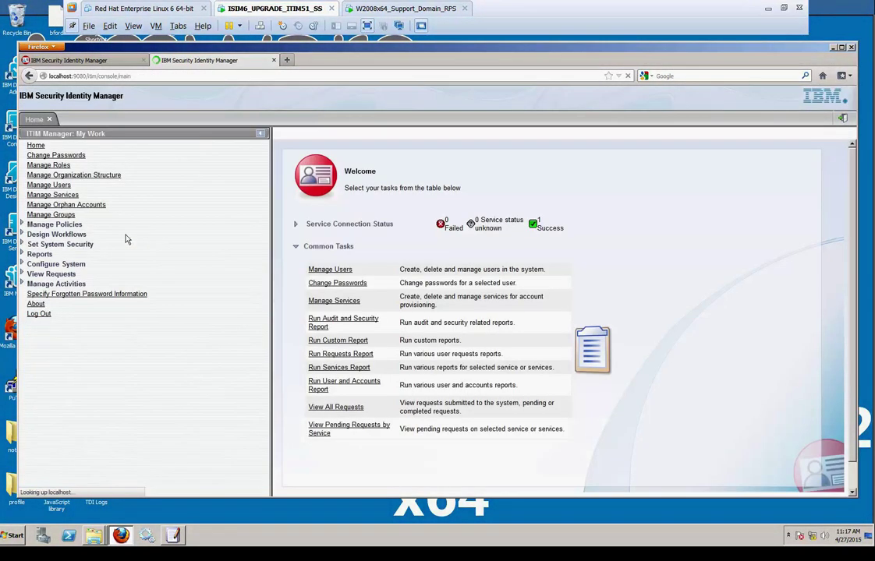
Create a new Person user and enter the user's last name, full name and user ID
click(58, 186)
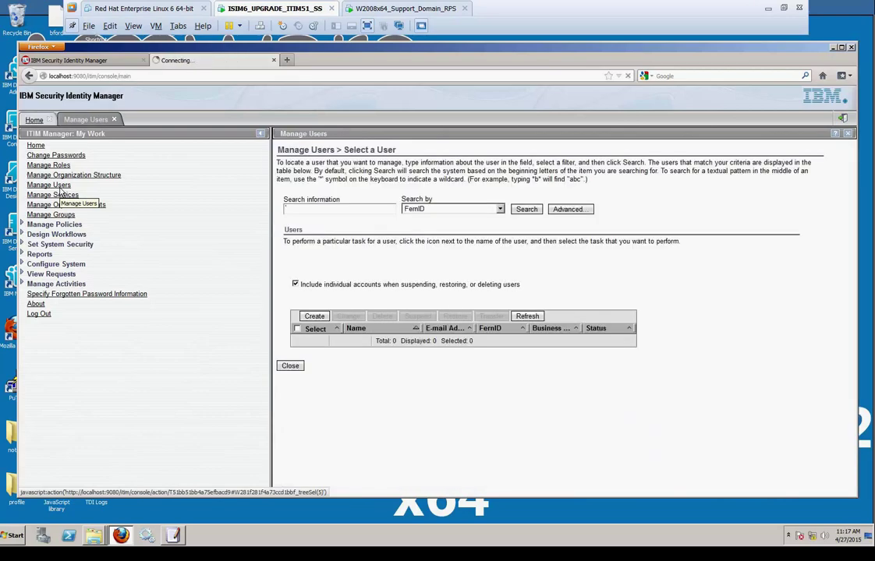
click(318, 319)
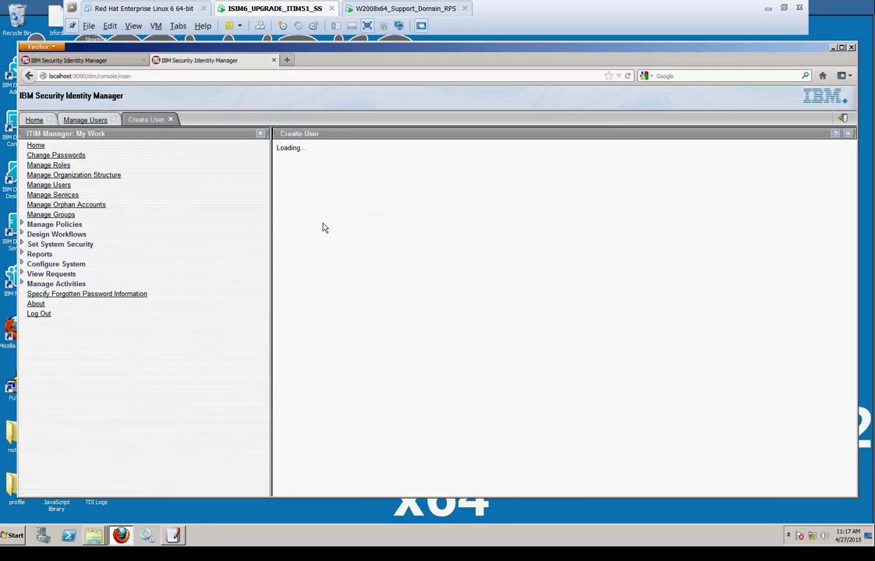
click(297, 287)
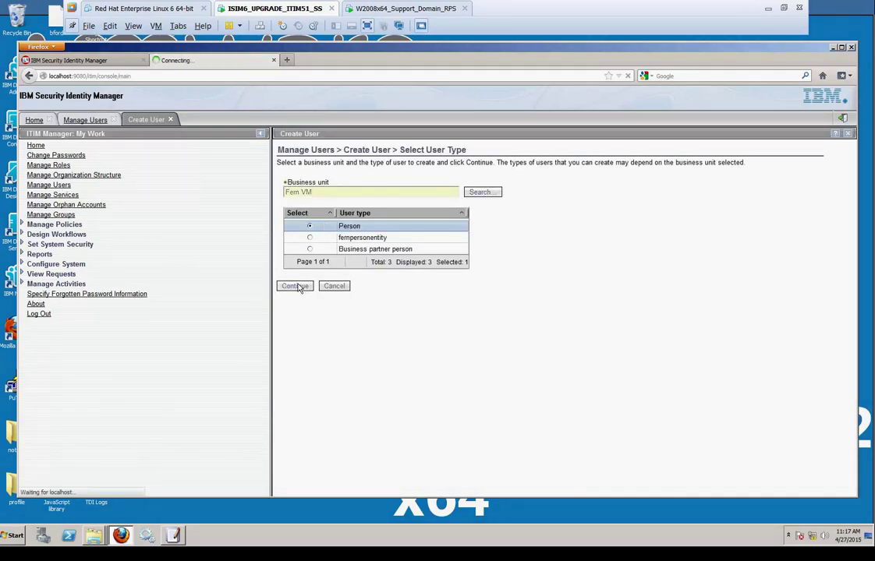
click(426, 201)
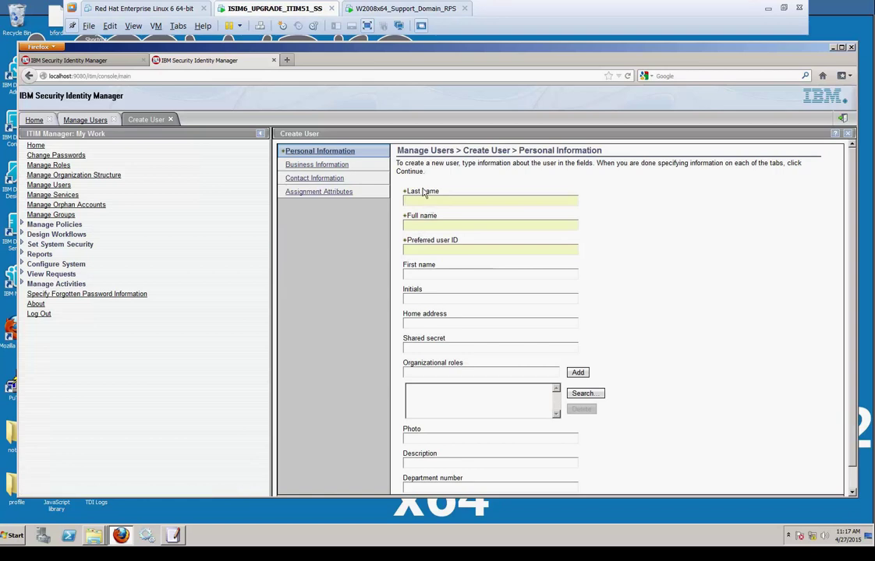
key(Tab)
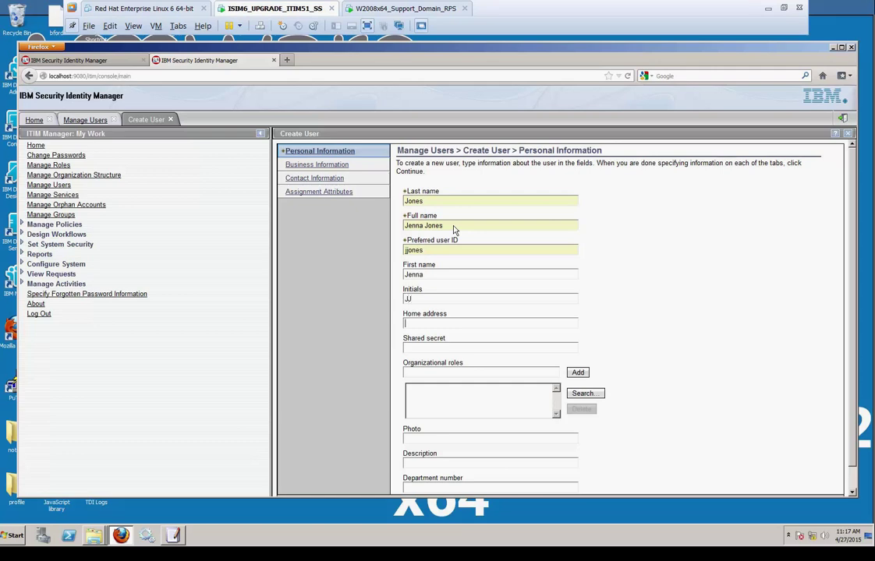
Assign the AD_ALL organizational role and continue to the password step
key(Tab)
key(Tab)
key(Tab)
text(ad)
click(577, 373)
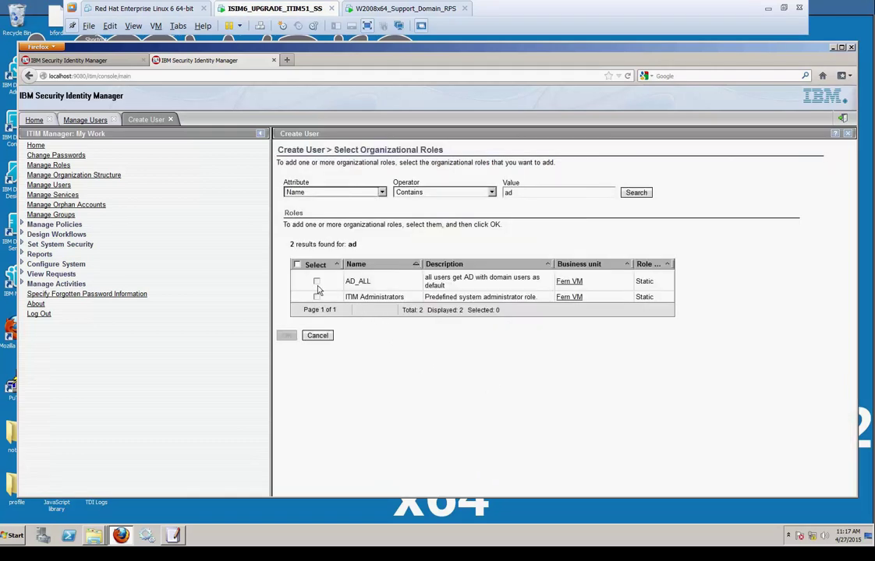
click(316, 281)
click(286, 336)
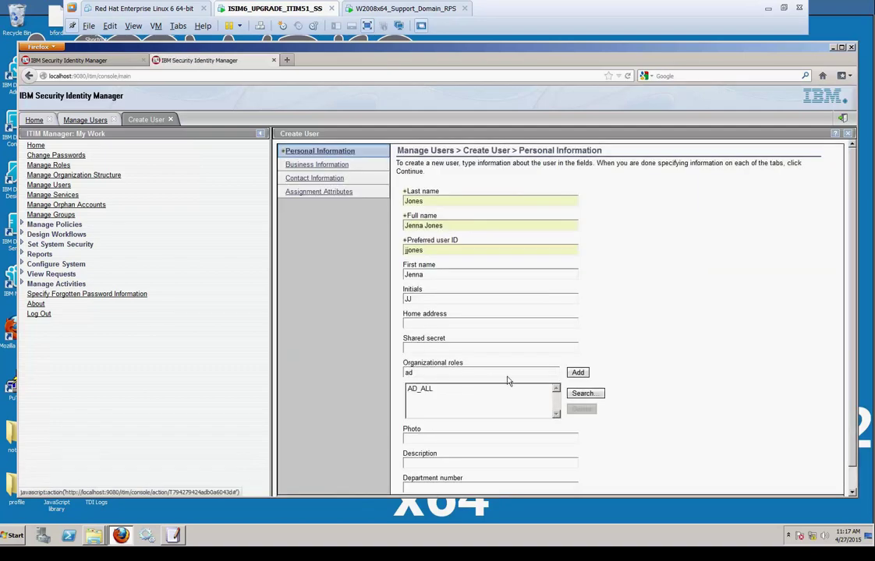
scroll(495, 403, down, 2)
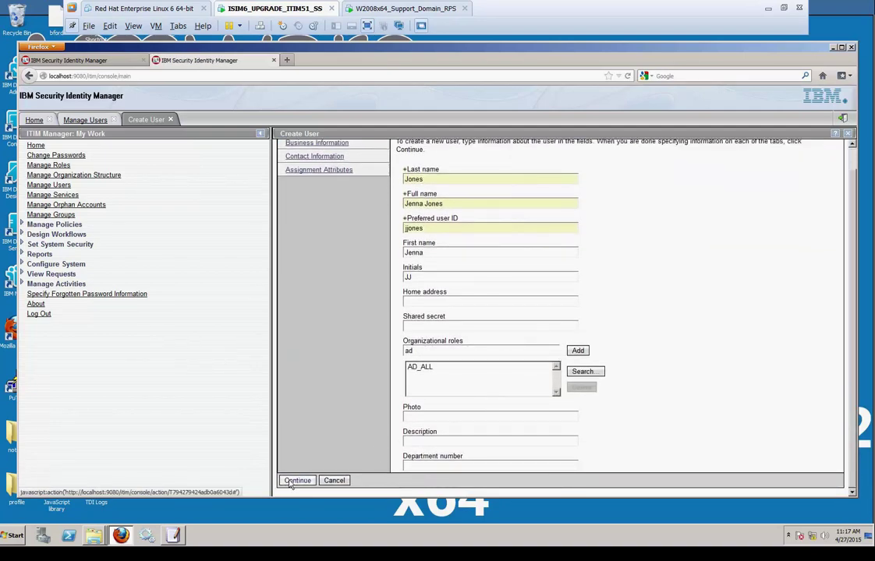
click(291, 483)
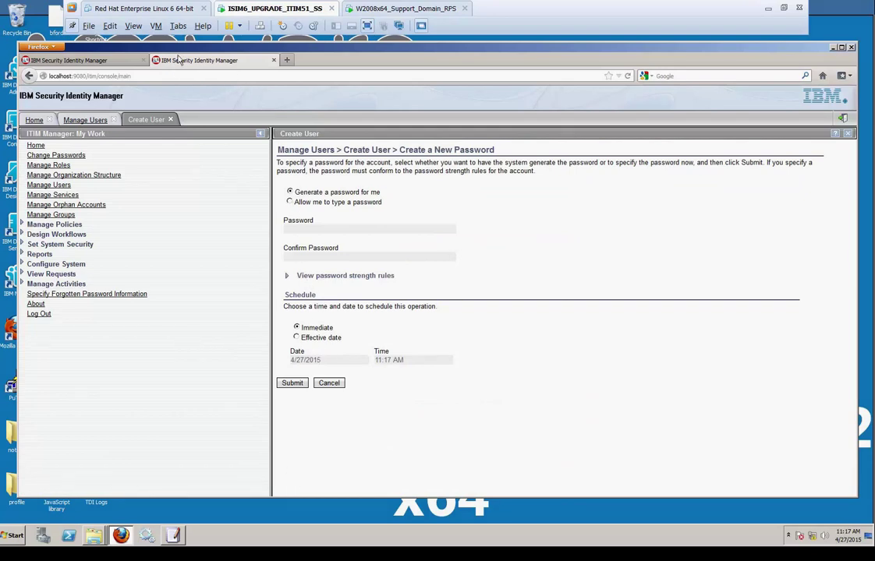
Close the PwdSync log and show the fbvm.com Users container in Active Directory Users and Computers
click(369, 9)
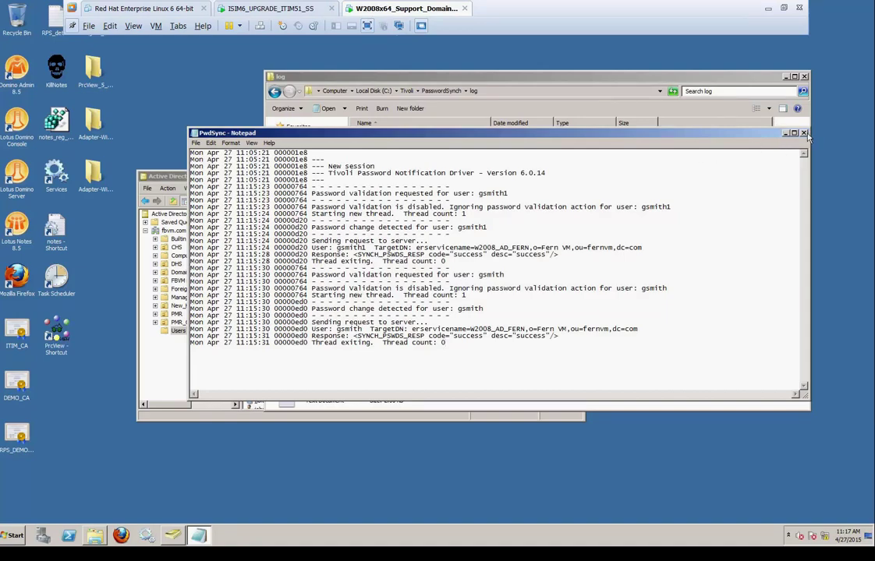
click(805, 134)
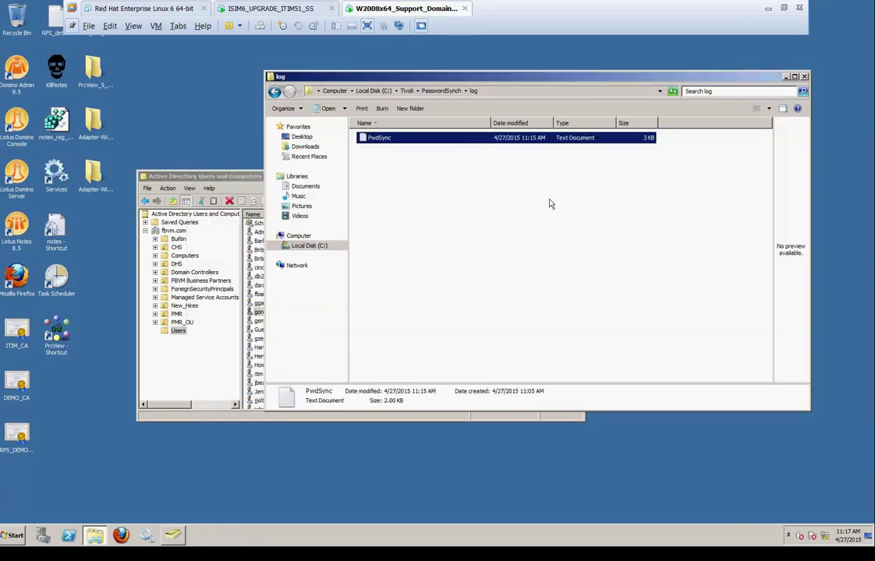
click(174, 232)
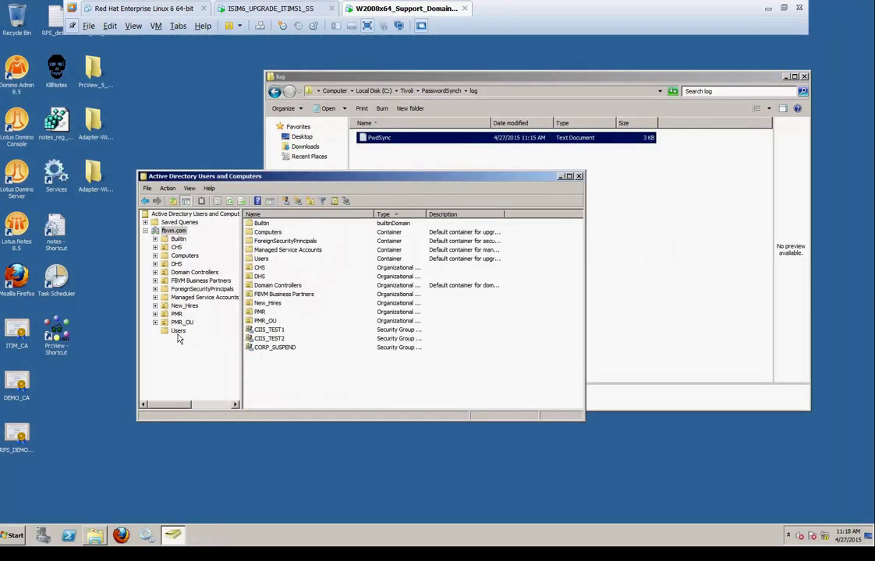
click(178, 331)
Scroll through the Users container accounts looking for the new user
click(308, 294)
scroll(316, 304, down, 5)
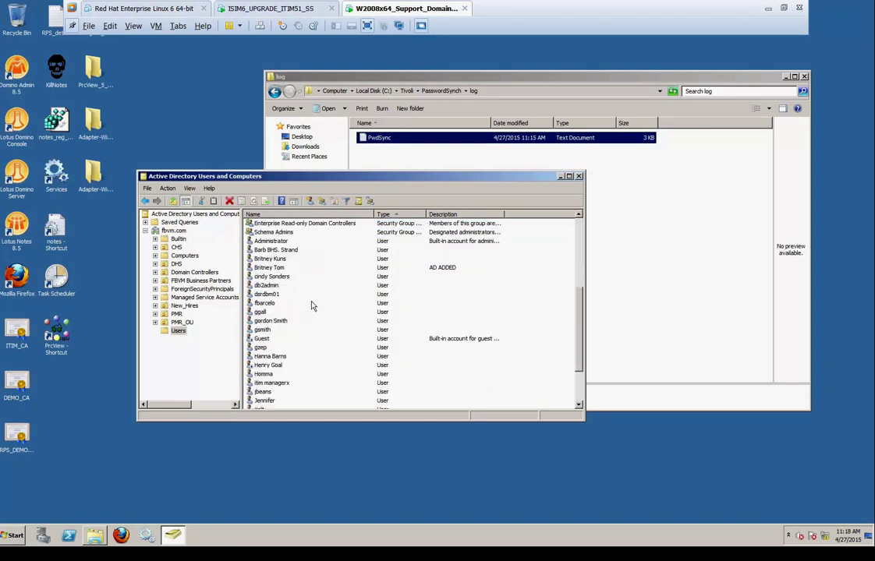
scroll(311, 305, down, 3)
click(265, 349)
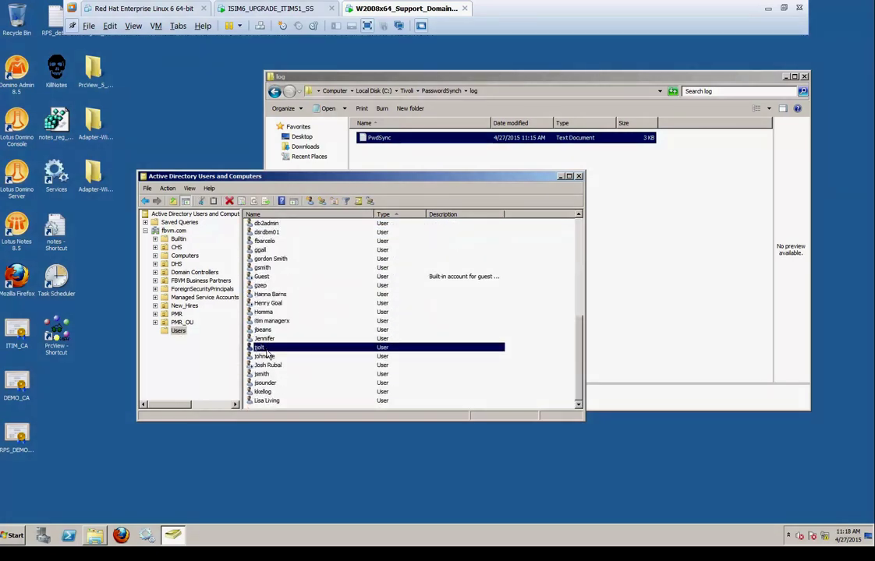
click(266, 356)
click(279, 365)
click(278, 374)
click(276, 383)
click(264, 392)
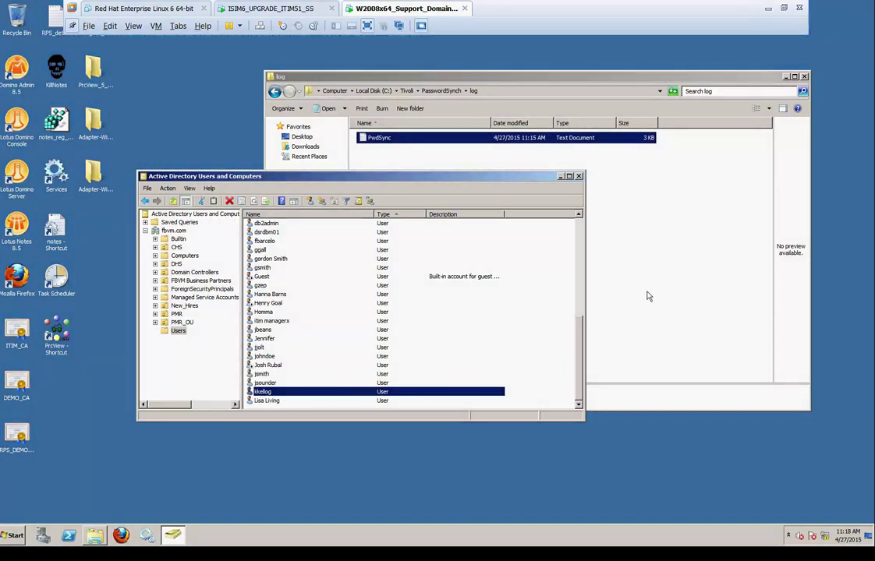
Submit the new user with a generated password for immediate processing and select that password
click(301, 8)
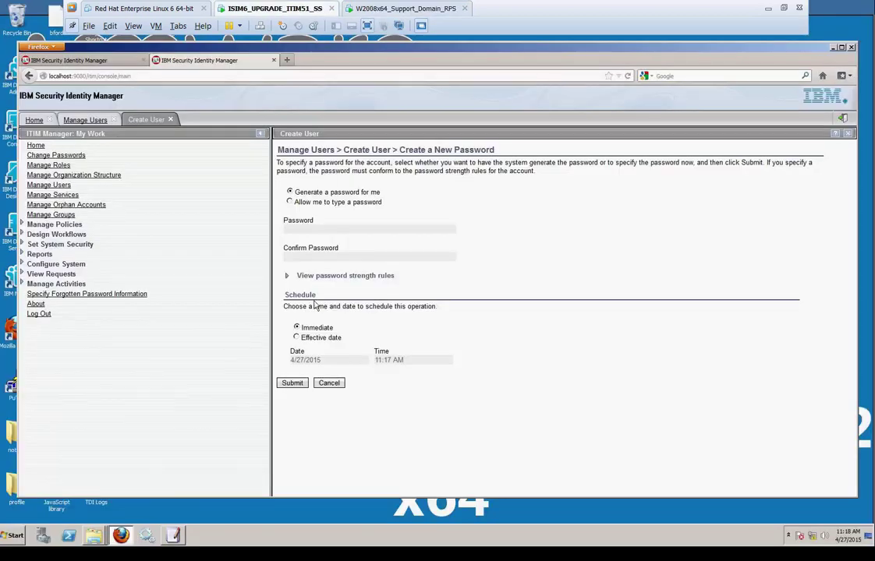
click(293, 384)
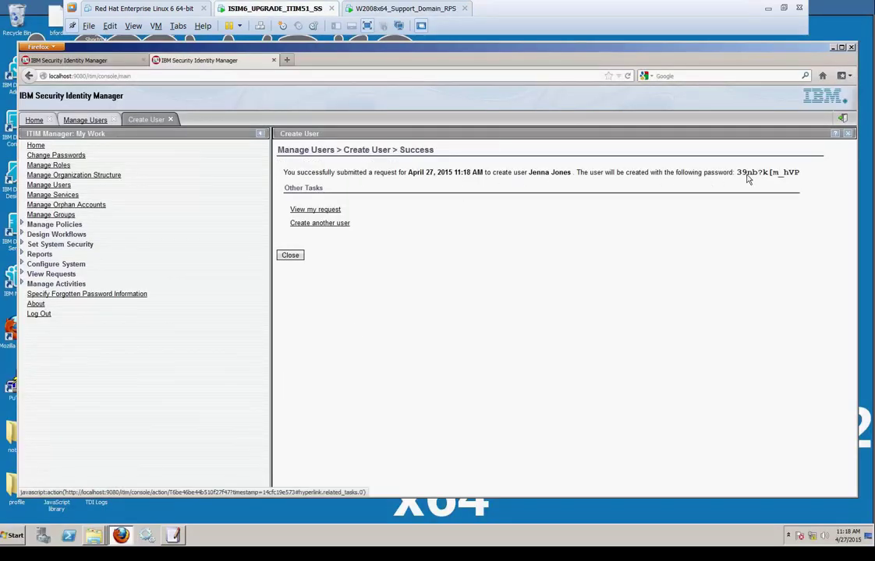
drag(737, 175, 799, 174)
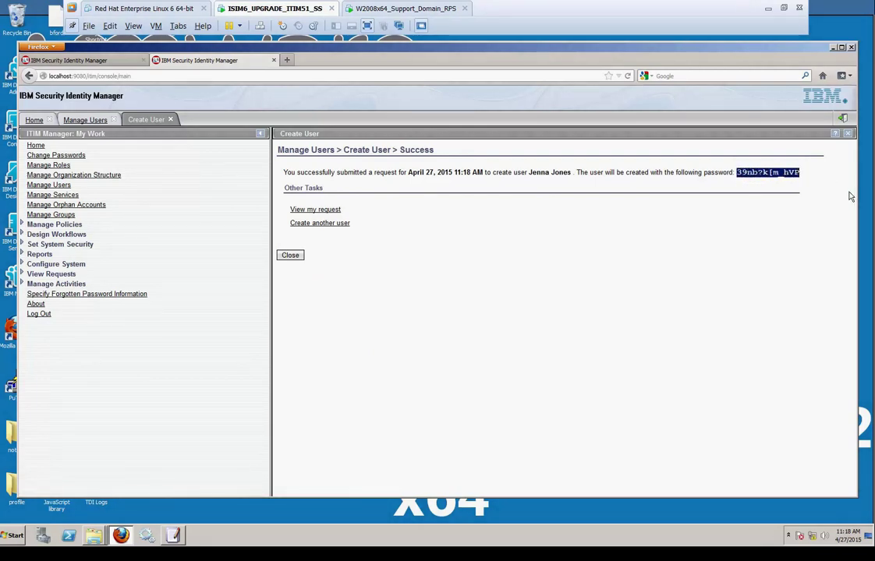
Refresh fbvm.com and list the Users container so the new account appears
click(408, 10)
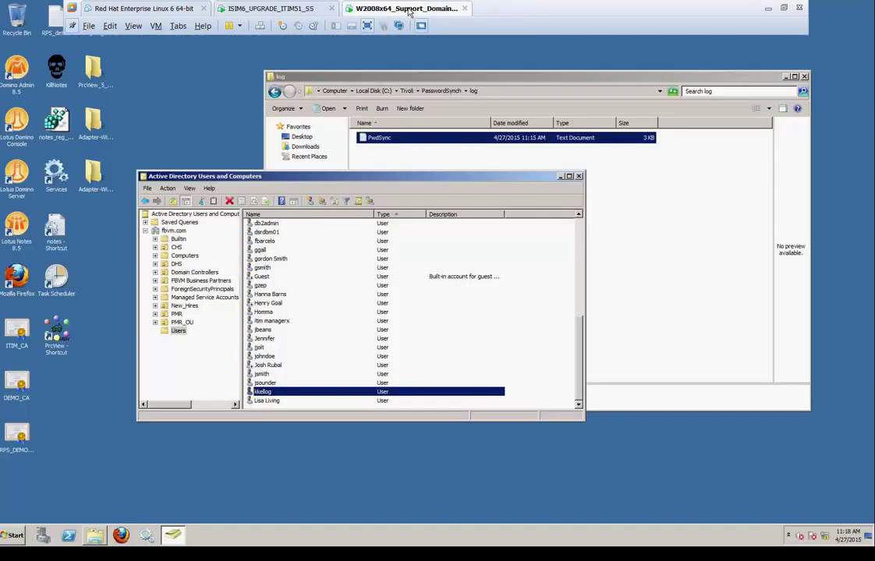
click(178, 232)
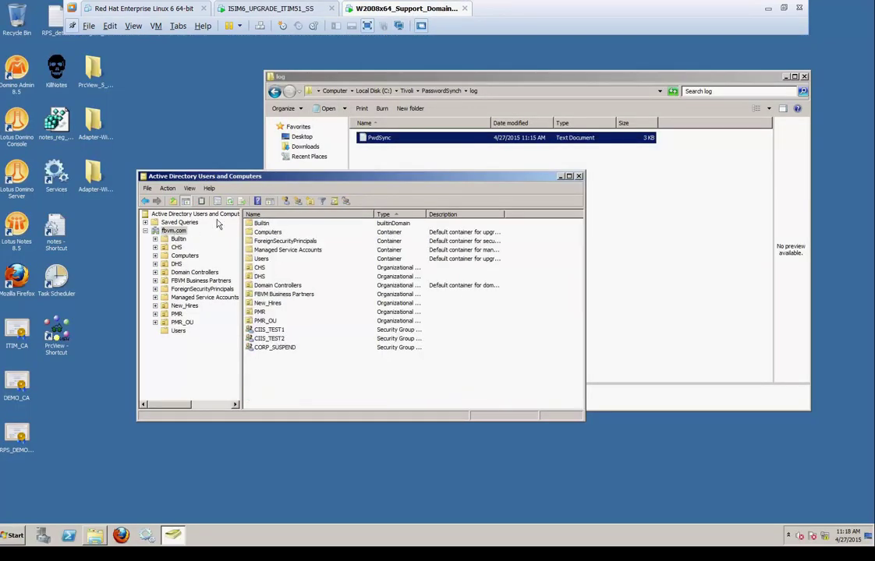
click(230, 202)
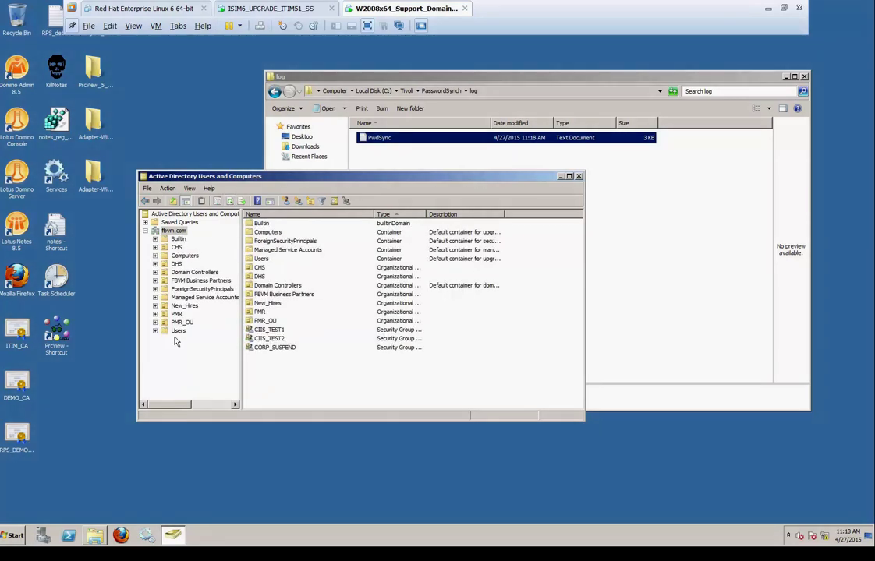
click(178, 330)
click(365, 330)
scroll(357, 329, down, 7)
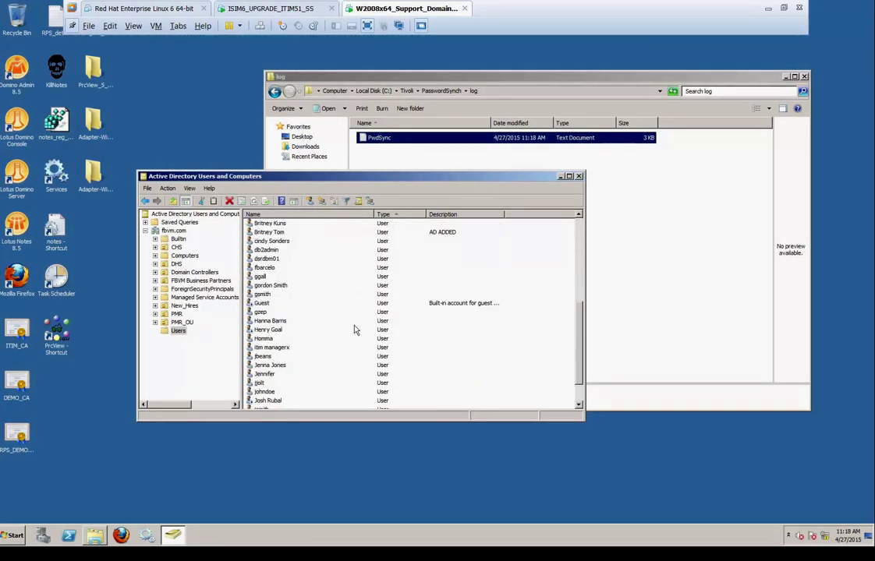
Check the new account's logon names on its Account tab, then cancel
double_click(269, 365)
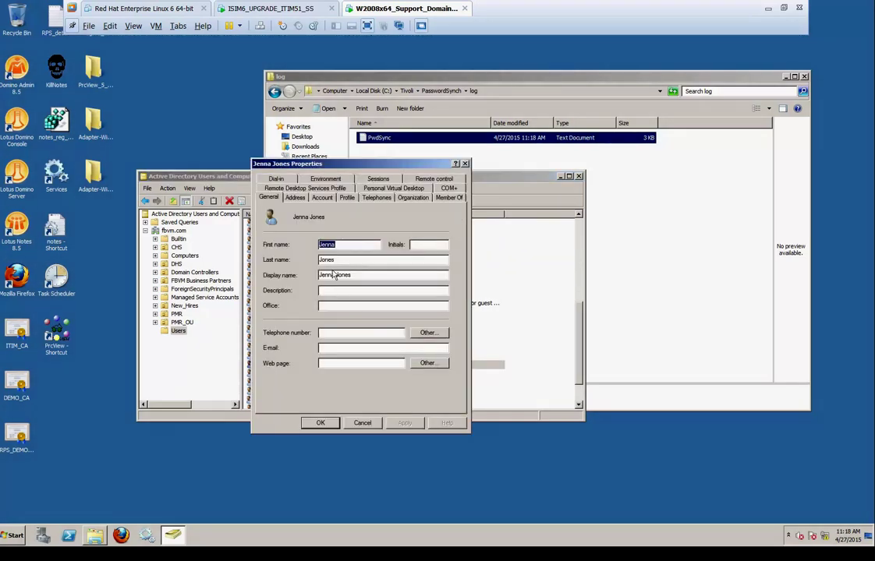
click(322, 197)
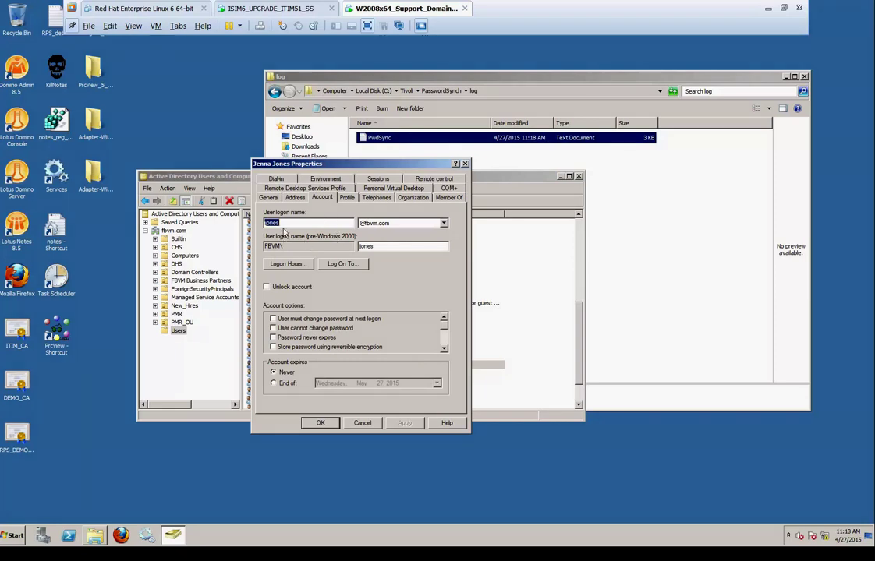
key(Tab)
key(Tab)
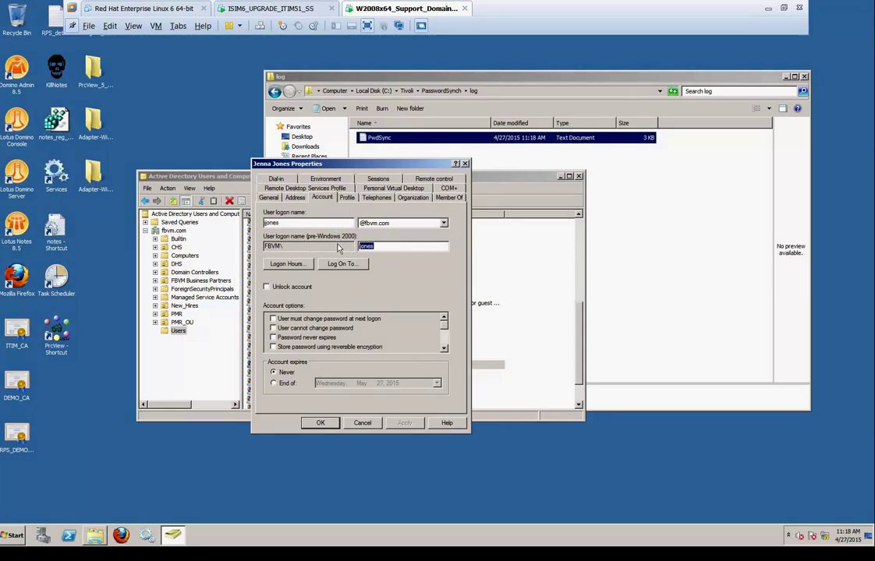
click(363, 424)
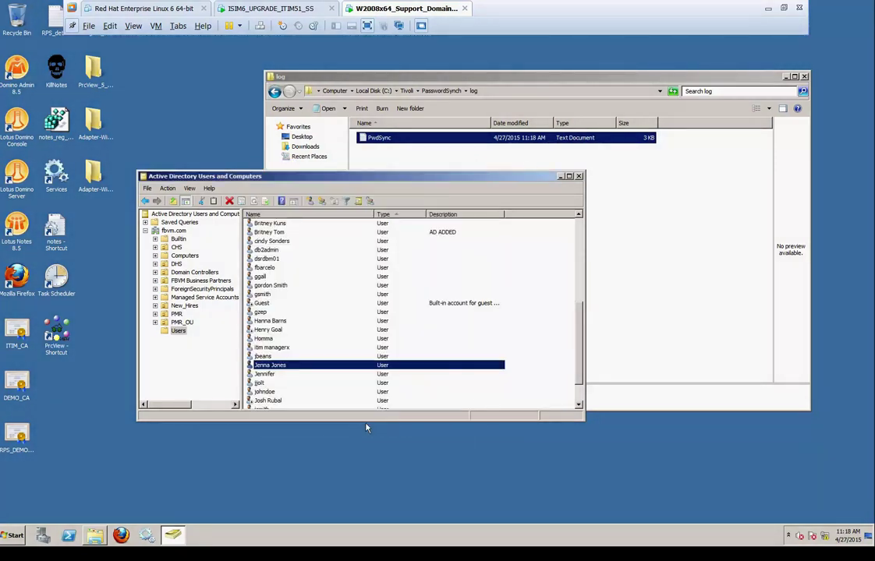
Close the success page and log in to Identity Manager as the new user with the pasted generated password
click(274, 9)
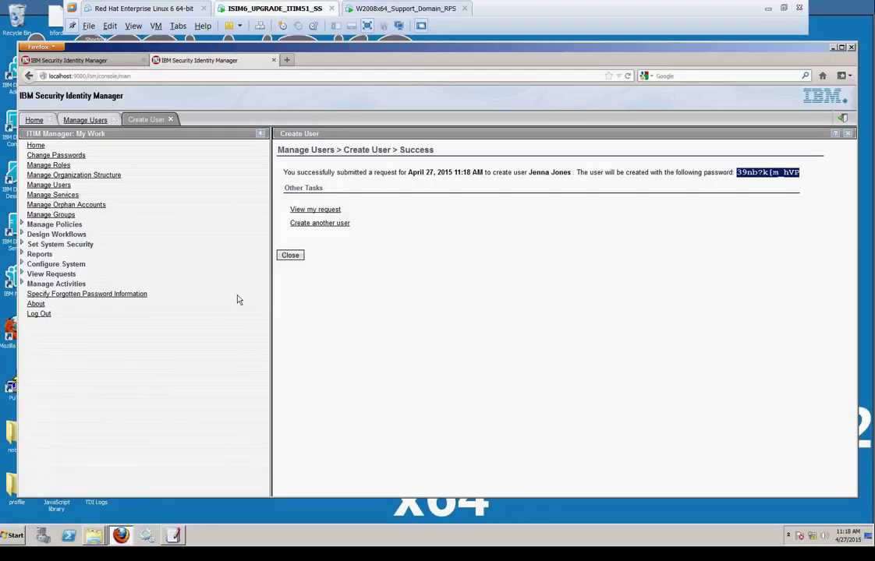
click(290, 254)
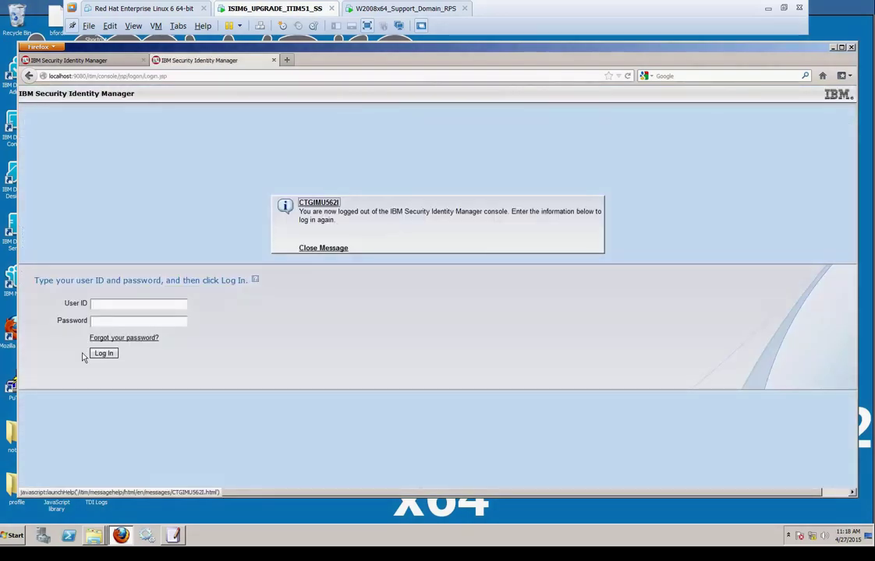
click(101, 309)
key(ctrl+v)
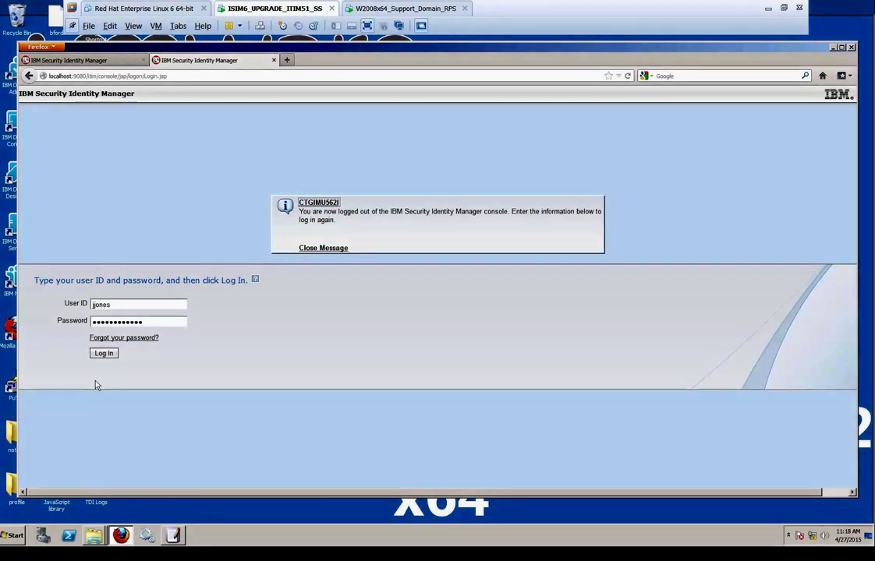
click(102, 355)
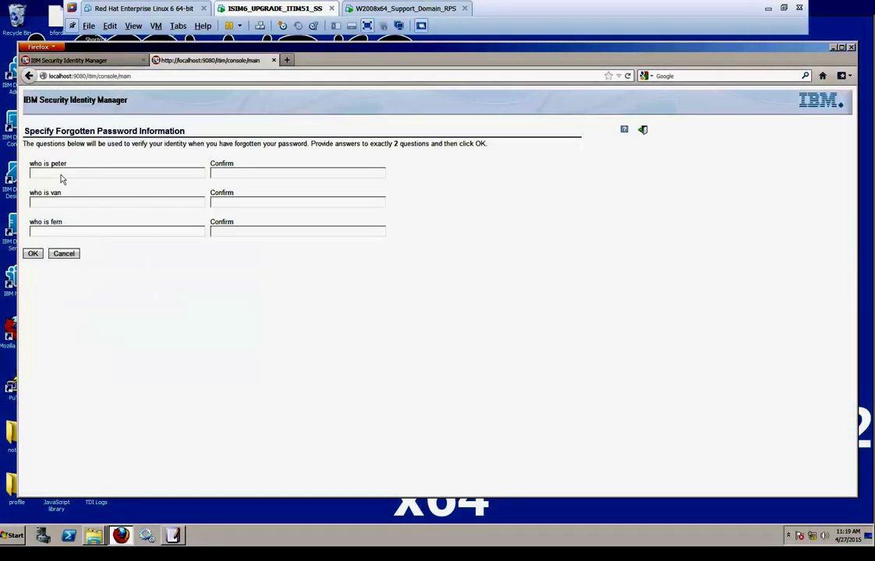
Save answers to the two forgotten-password security questions
click(62, 173)
text(*****)
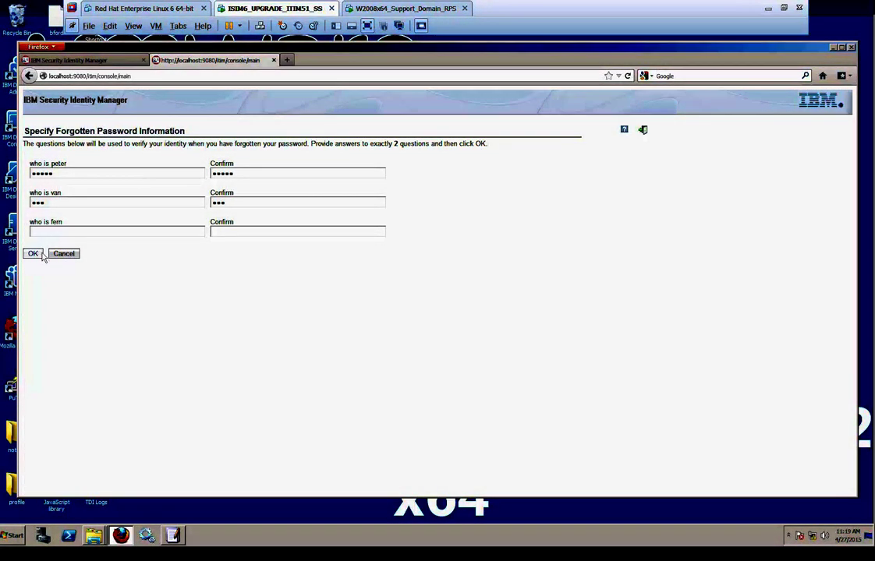
click(34, 254)
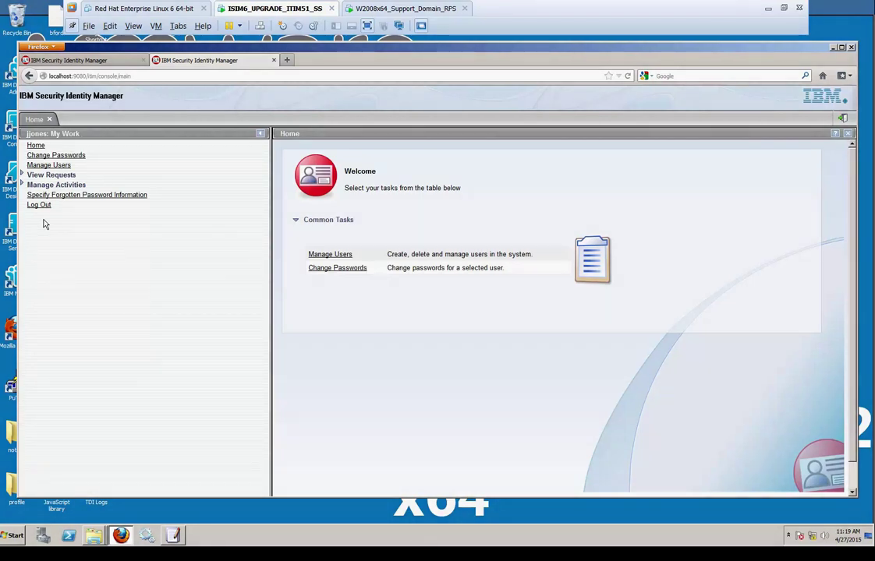
Log out of Identity Manager, then copy the noted password from Notepad on the domain server
click(44, 209)
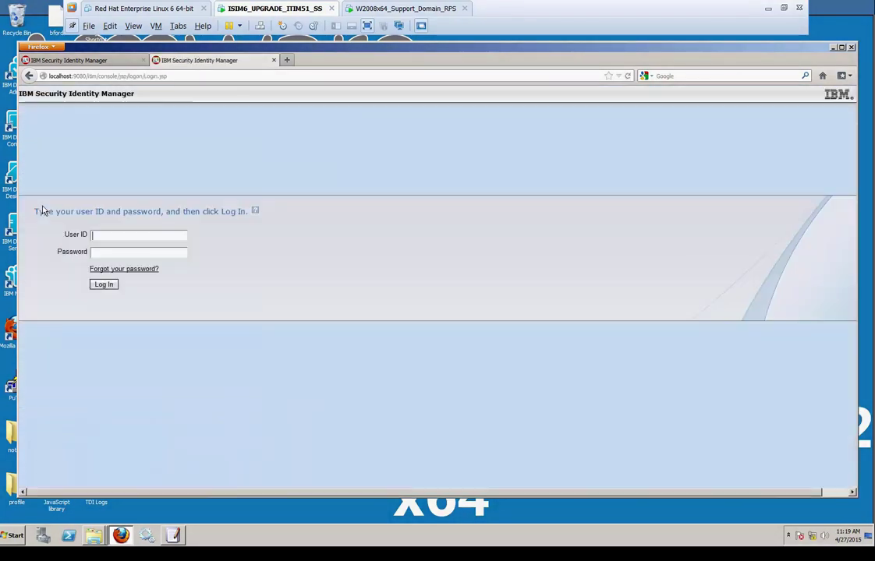
click(399, 10)
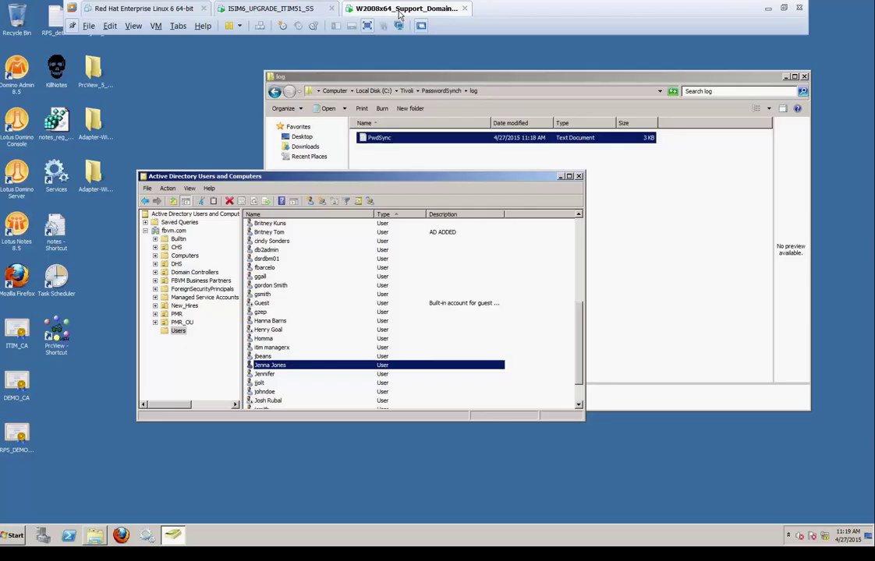
click(14, 535)
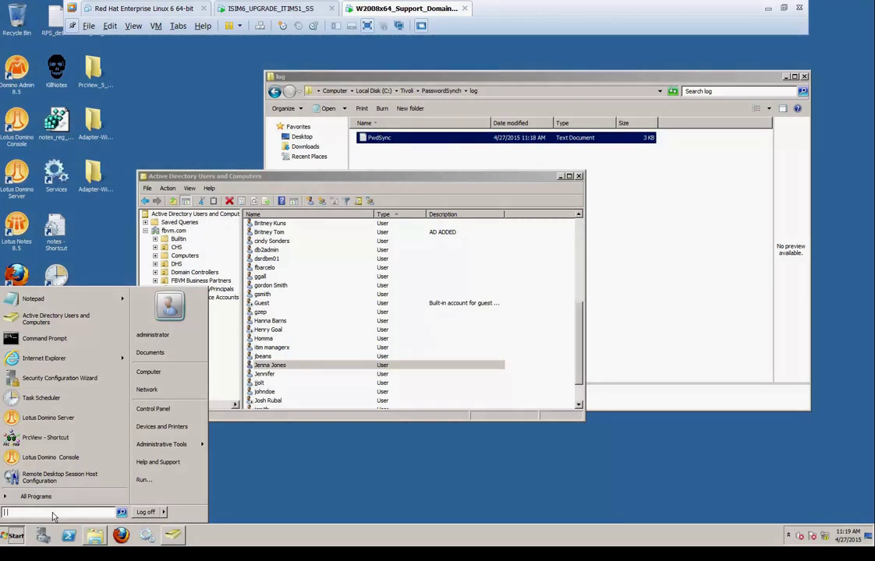
key(Return)
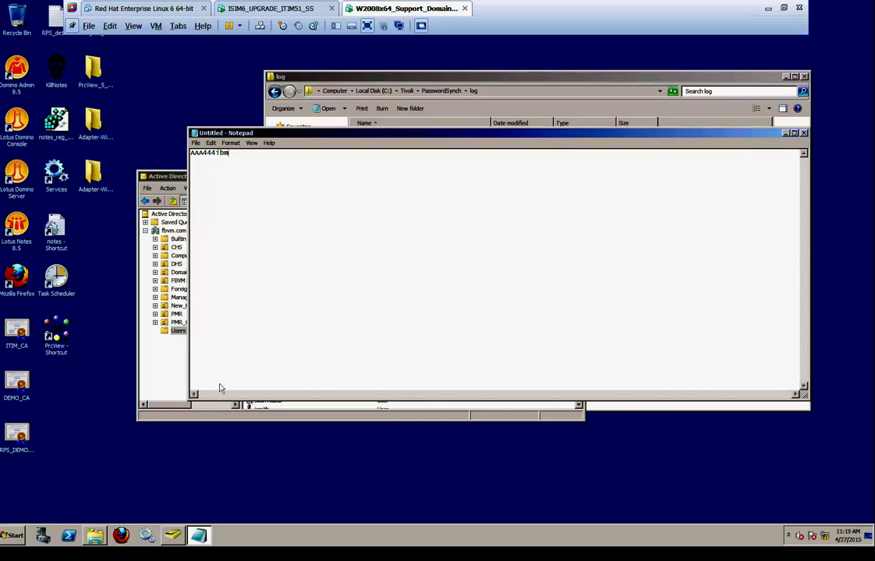
drag(240, 154, 166, 154)
click(211, 143)
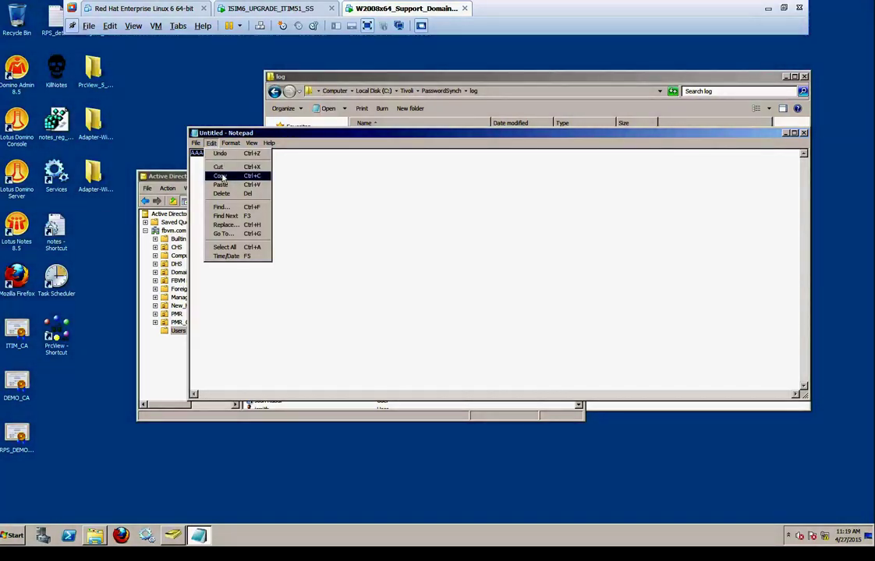
click(222, 176)
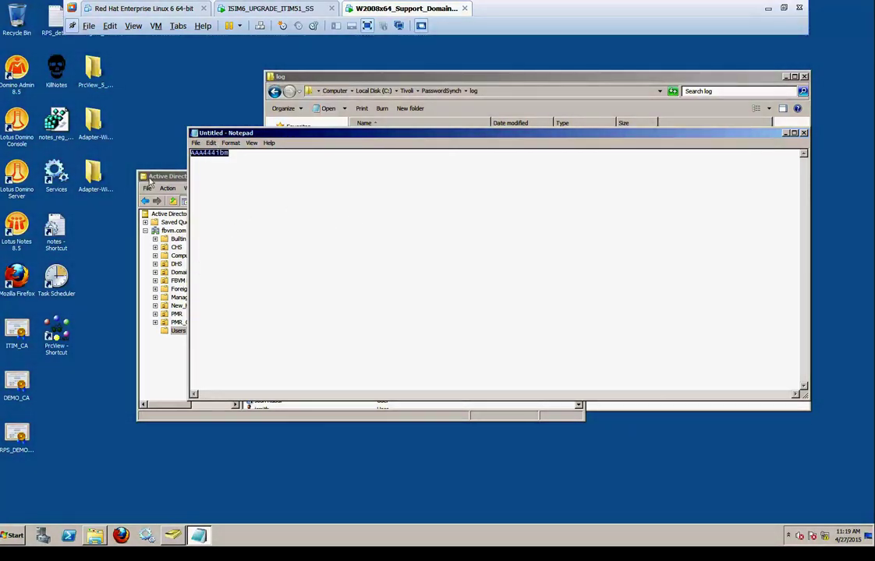
Reset the new user's AD password to the pasted value, unchecking 'must change password at next logon'
click(187, 223)
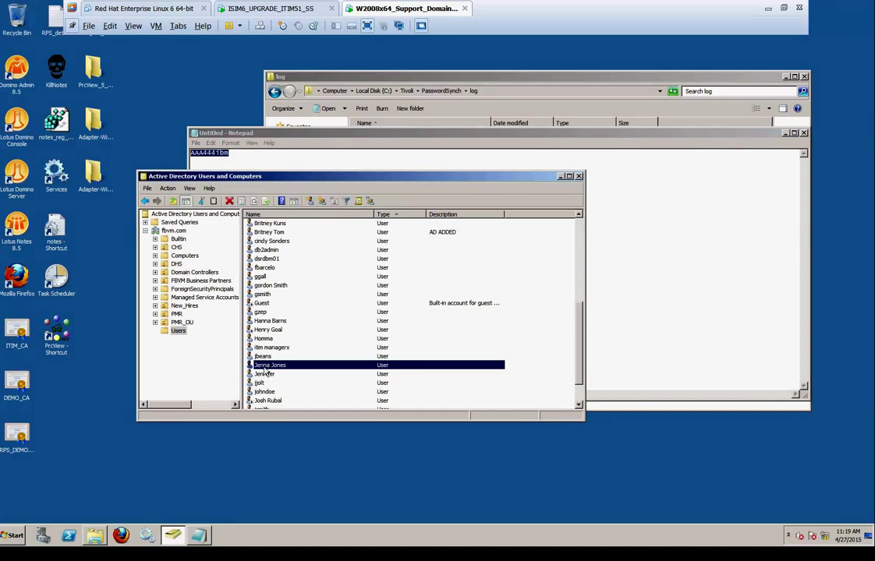
right_click(265, 365)
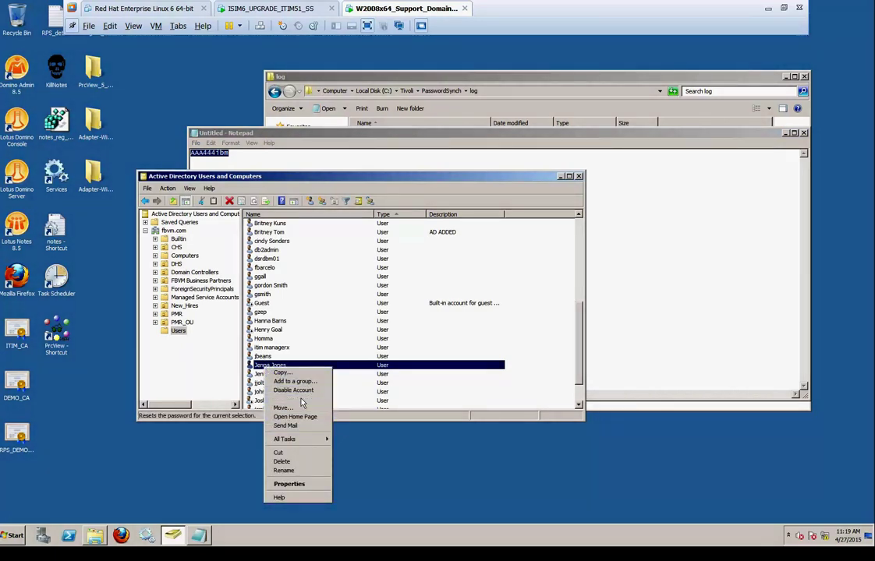
click(301, 400)
key(ctrl+v)
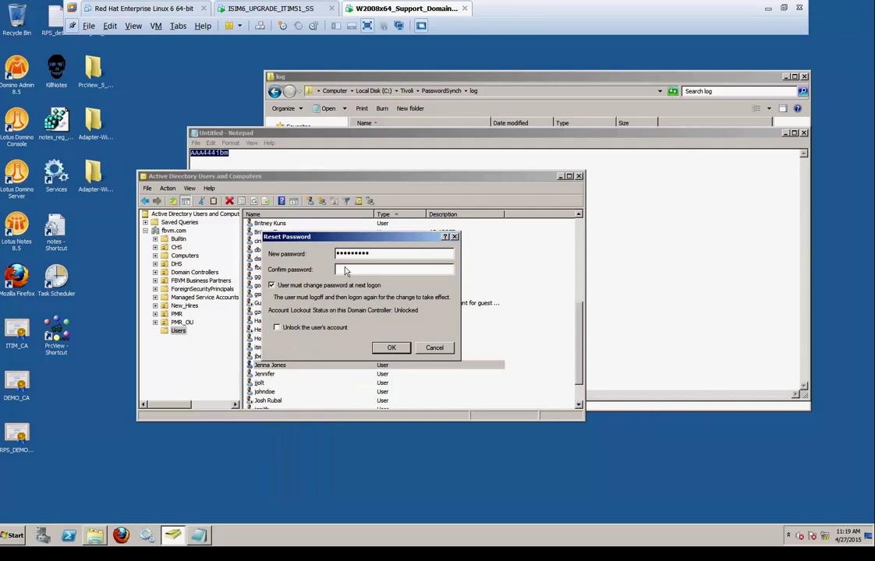
key(ctrl+v)
click(321, 286)
click(392, 348)
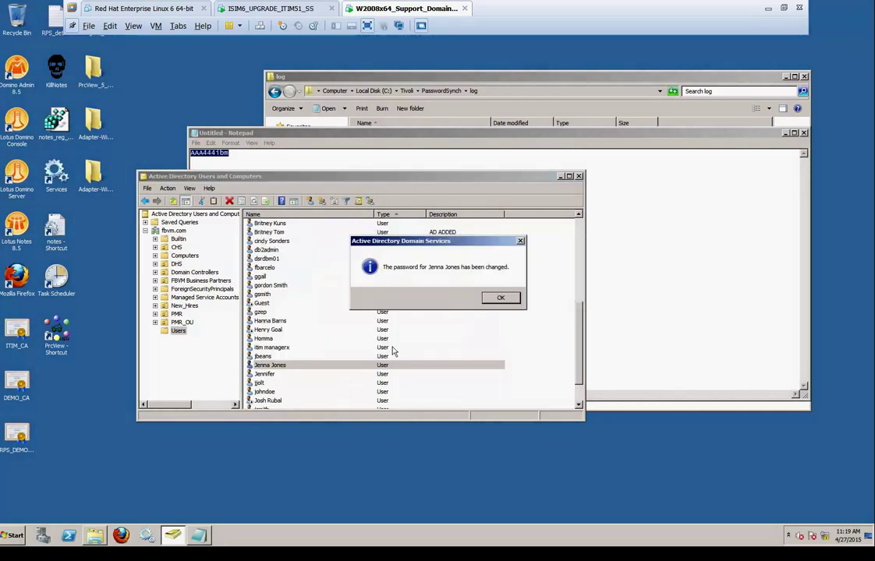
click(499, 298)
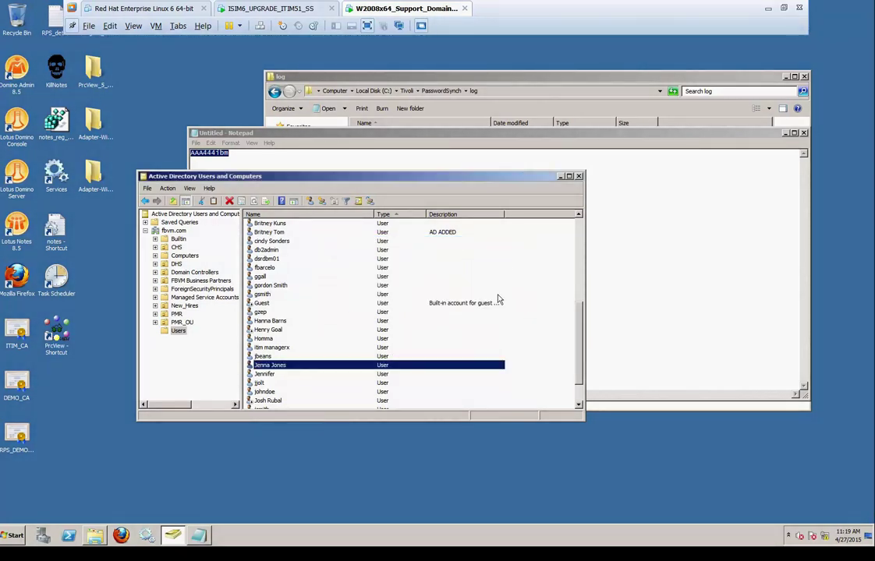
Log in to Identity Manager with the admin user ID and password
click(270, 9)
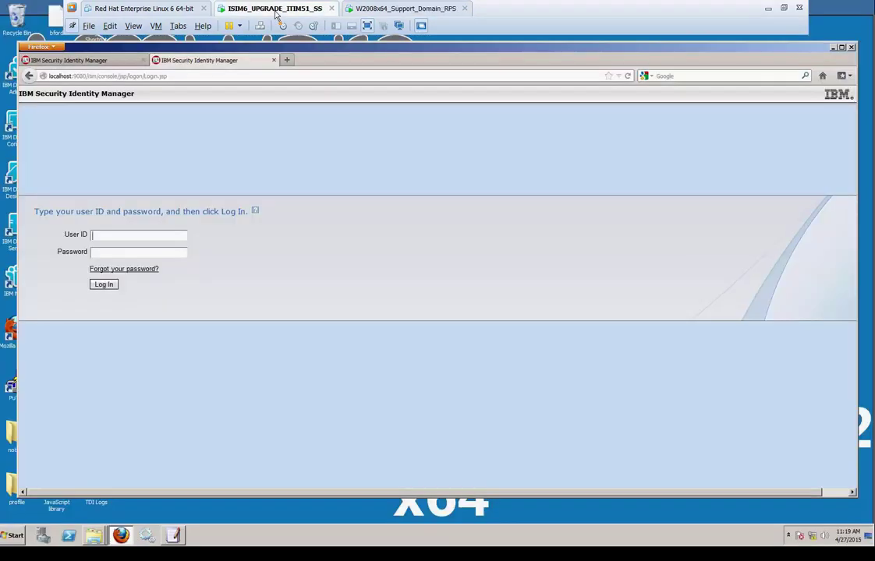
click(109, 240)
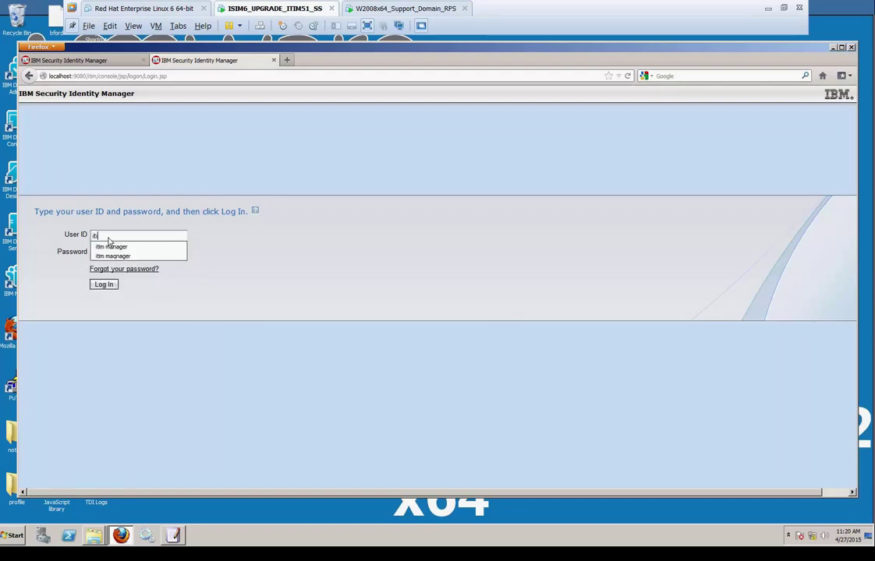
text(manager)
key(Tab)
key(Return)
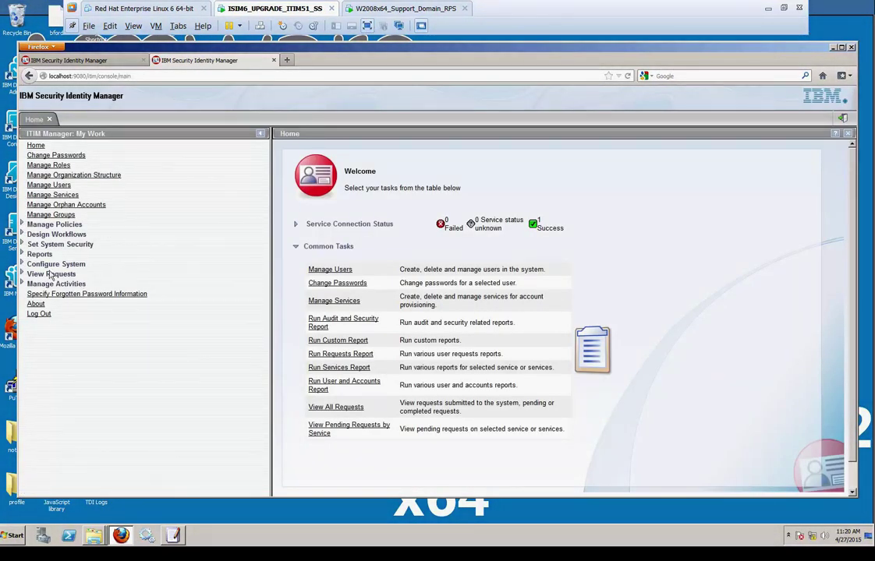
Review the Account Password Change request's activities on ITIM Service in View All Requests, then log out
click(51, 274)
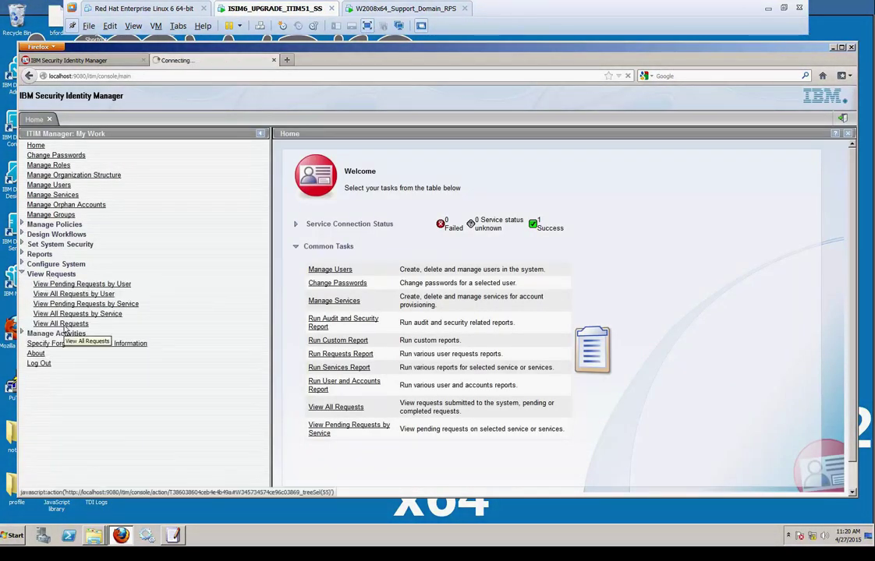
click(63, 325)
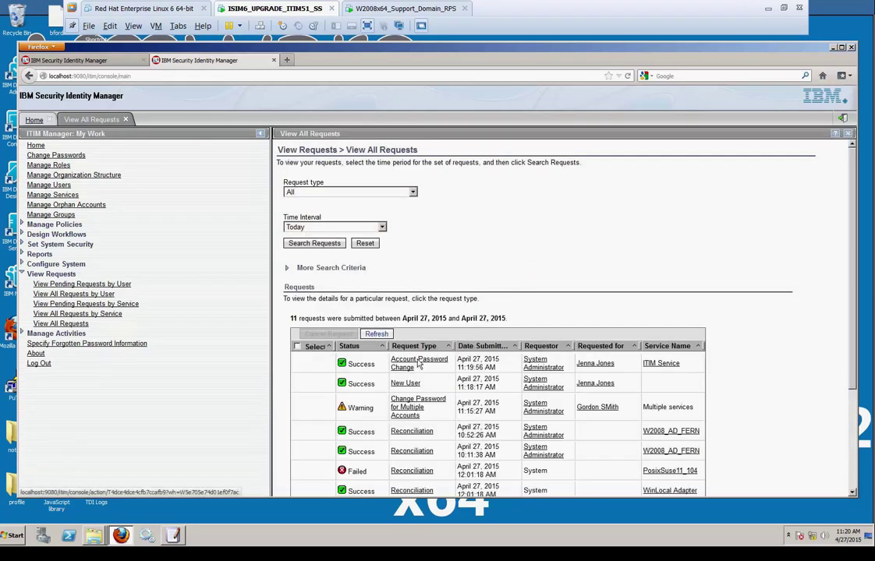
click(418, 362)
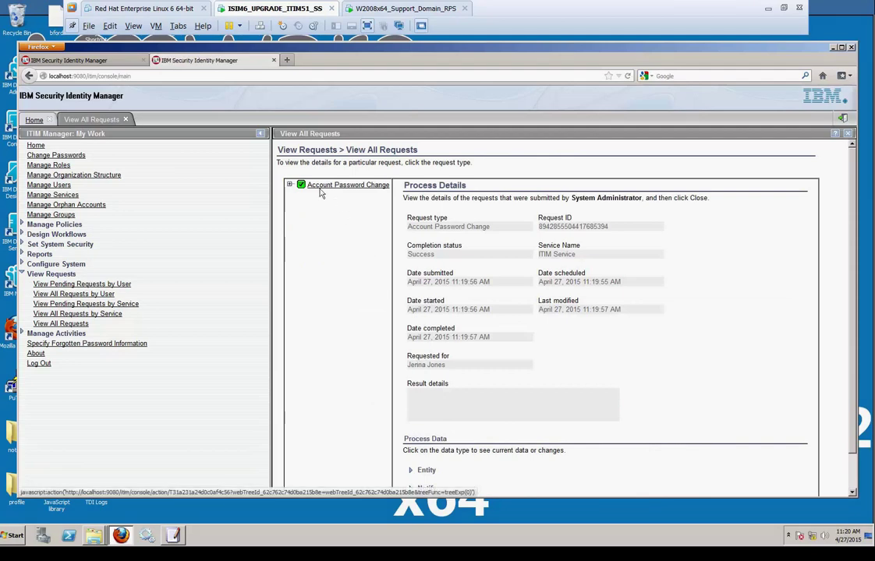
click(290, 185)
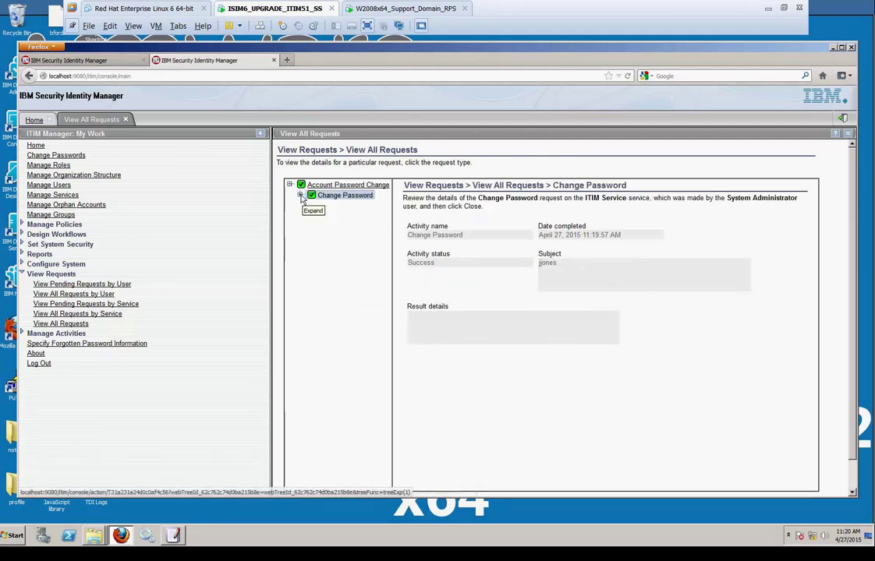
click(301, 195)
click(329, 188)
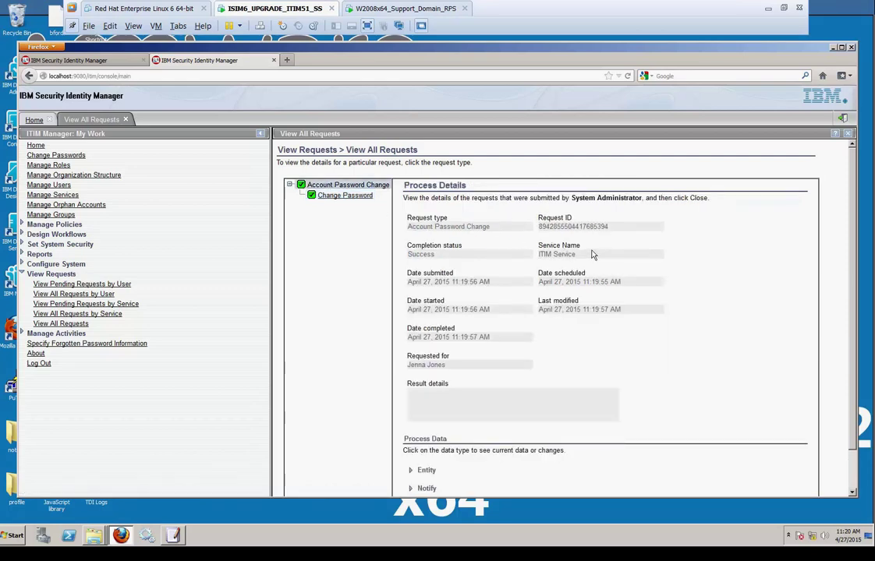
drag(589, 255, 494, 263)
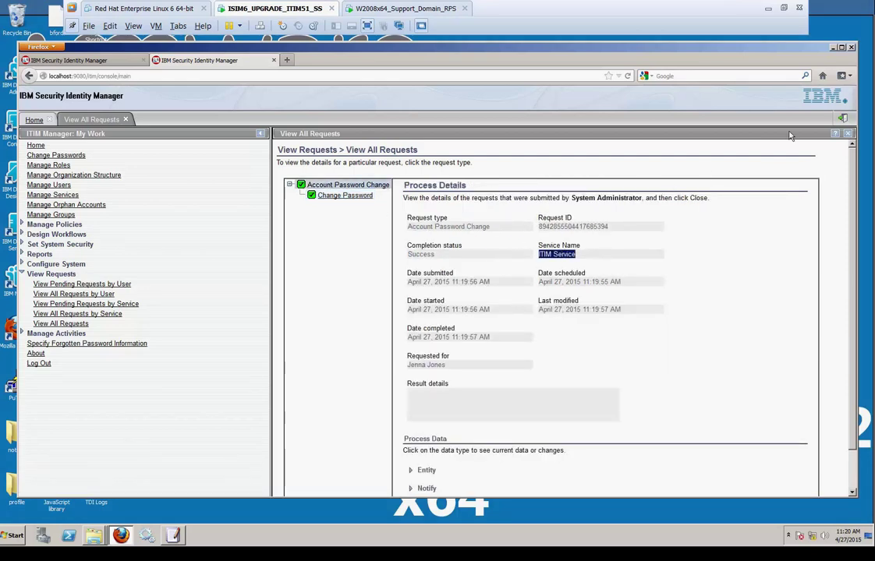
click(841, 118)
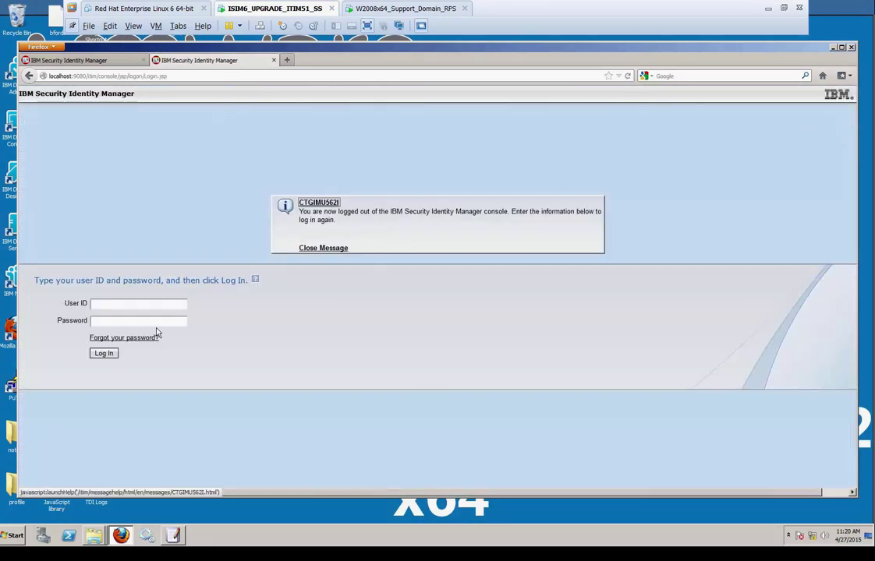
Log in to Identity Manager with the new user's ID and the newly reset password
click(125, 305)
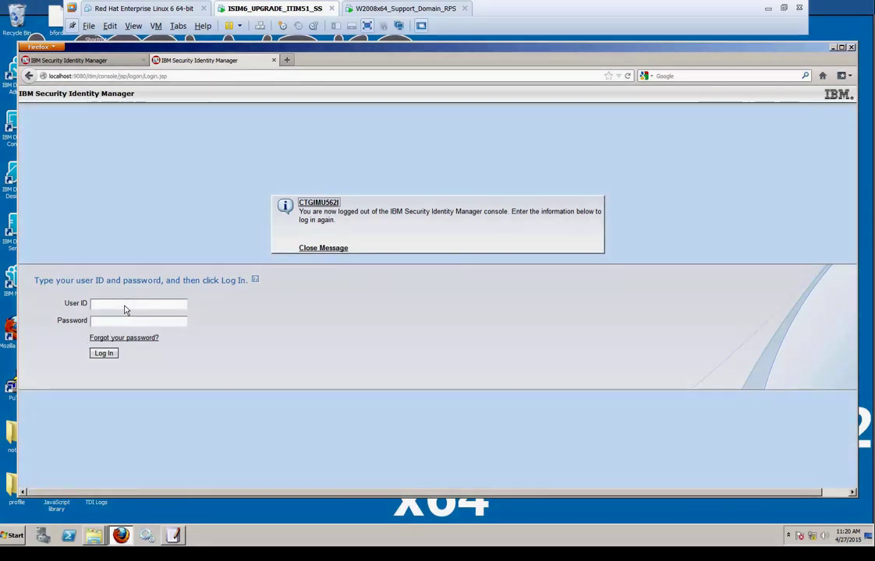
key(Tab)
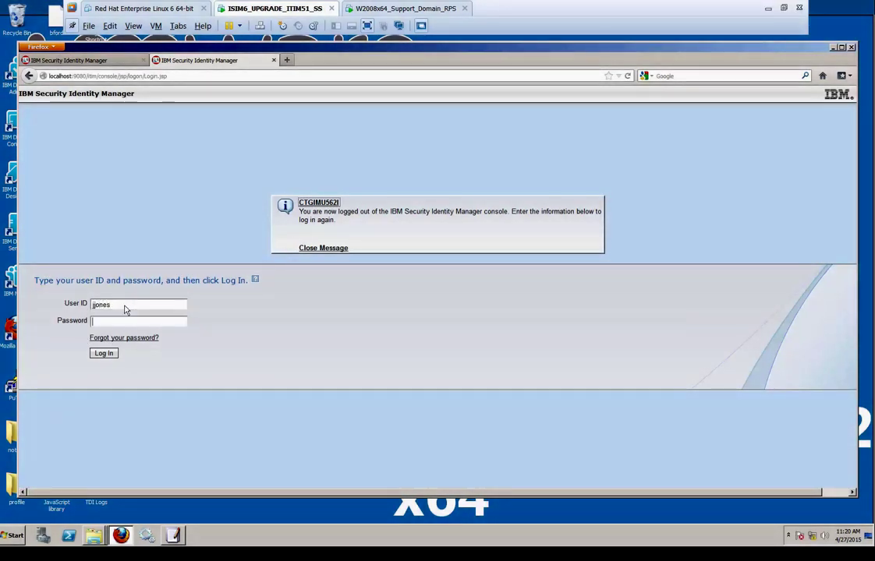
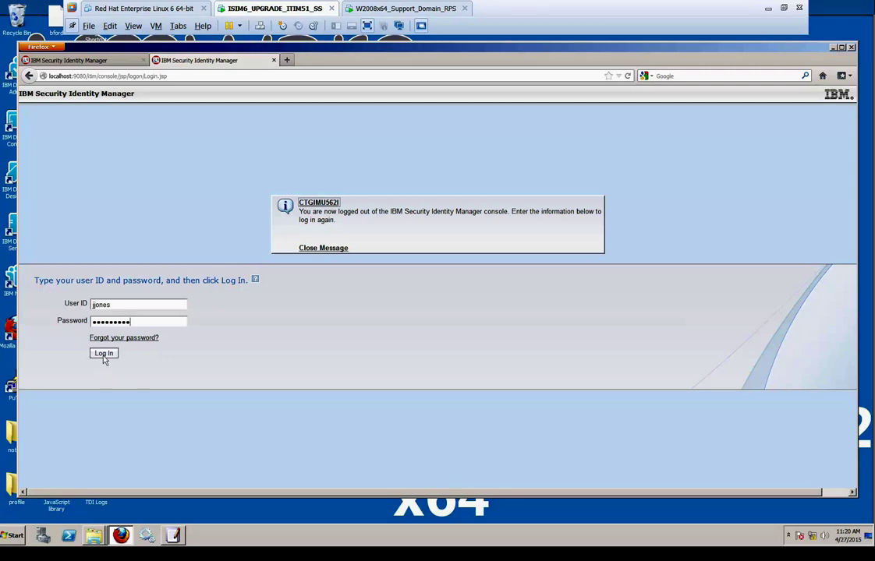
click(102, 355)
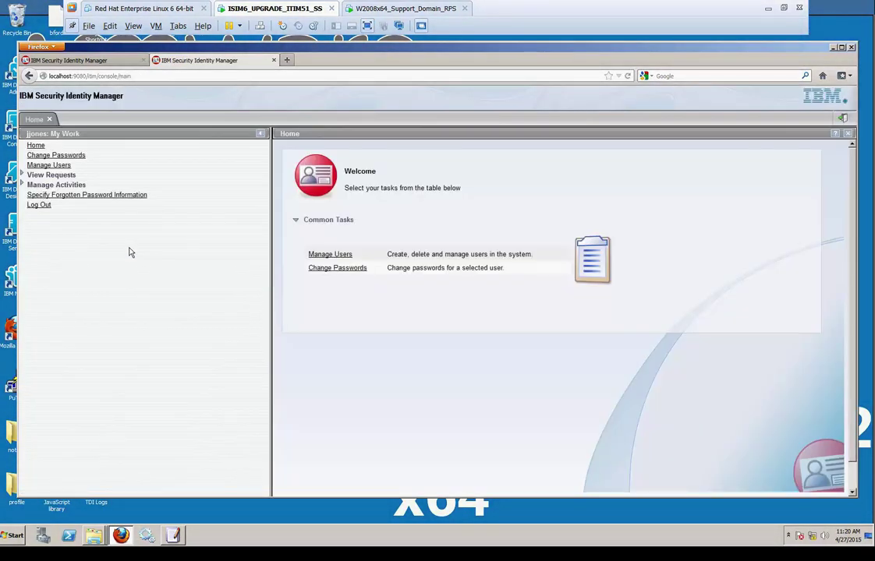
Close the scratch Notepad note on the domain server without saving
click(384, 6)
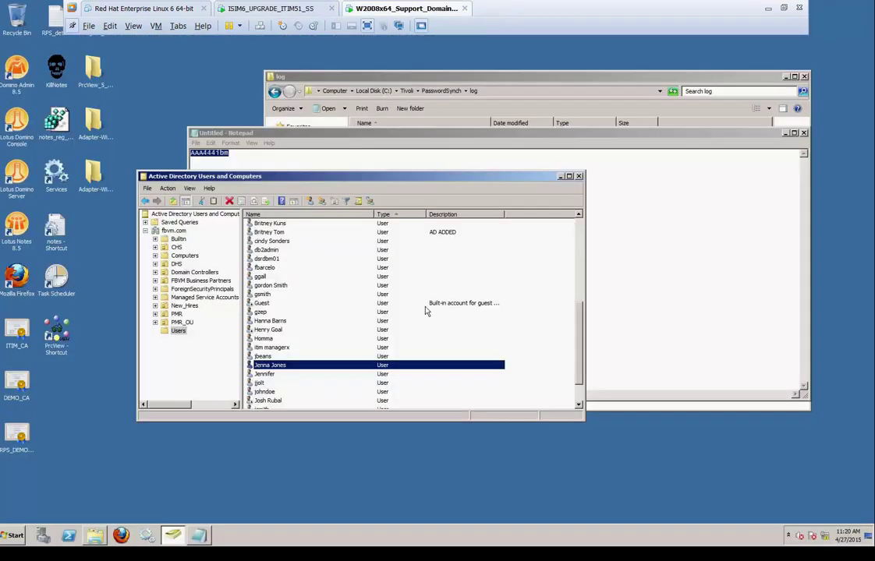
click(635, 236)
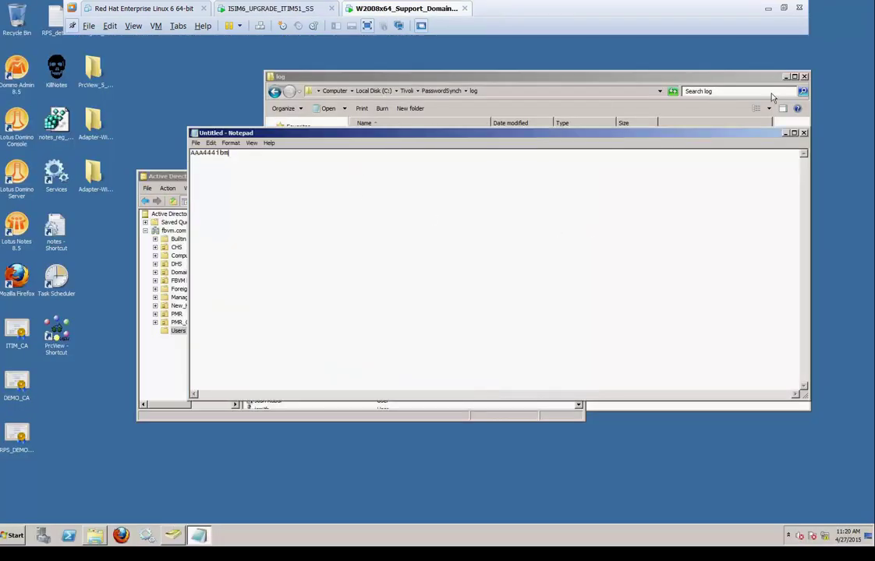
click(804, 134)
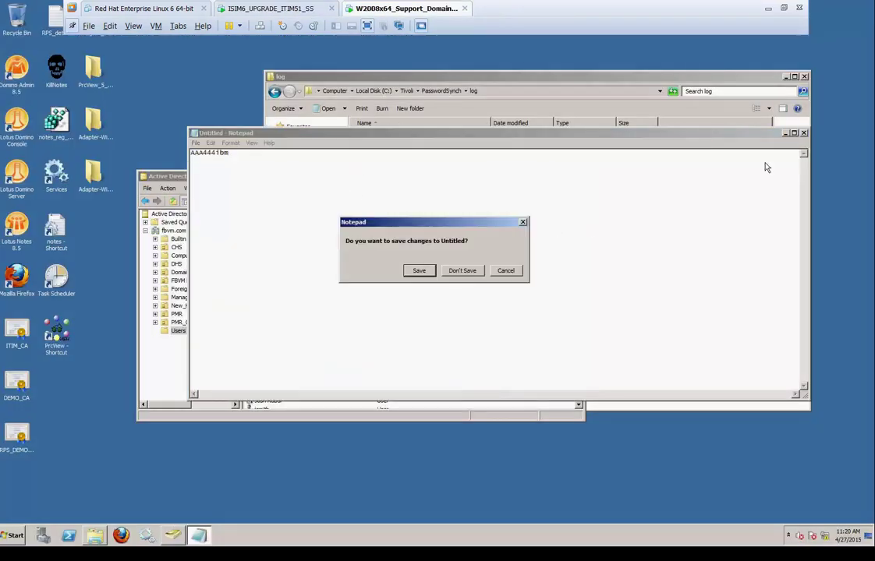
click(461, 269)
Open the PwdSync log, check the new user's successful sync entry at the end, and close it
double_click(448, 138)
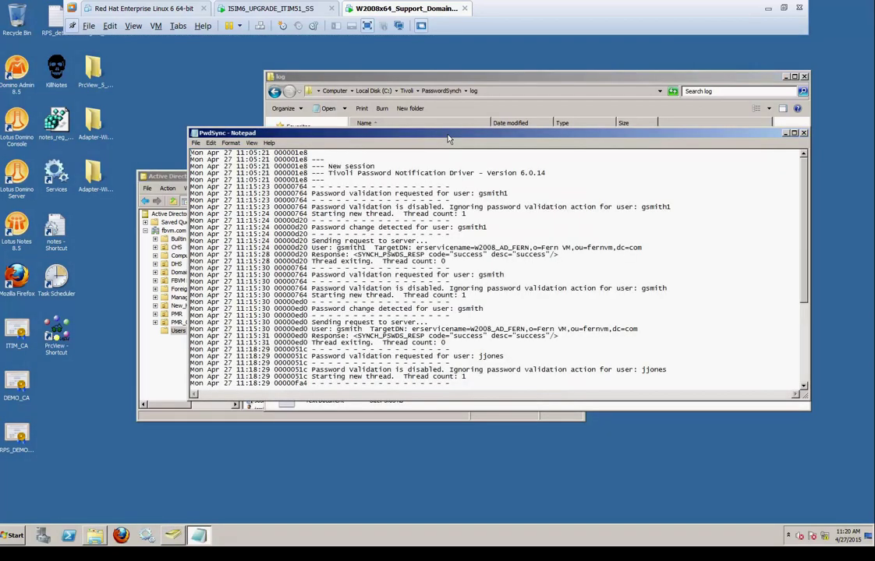
scroll(446, 290, down, 6)
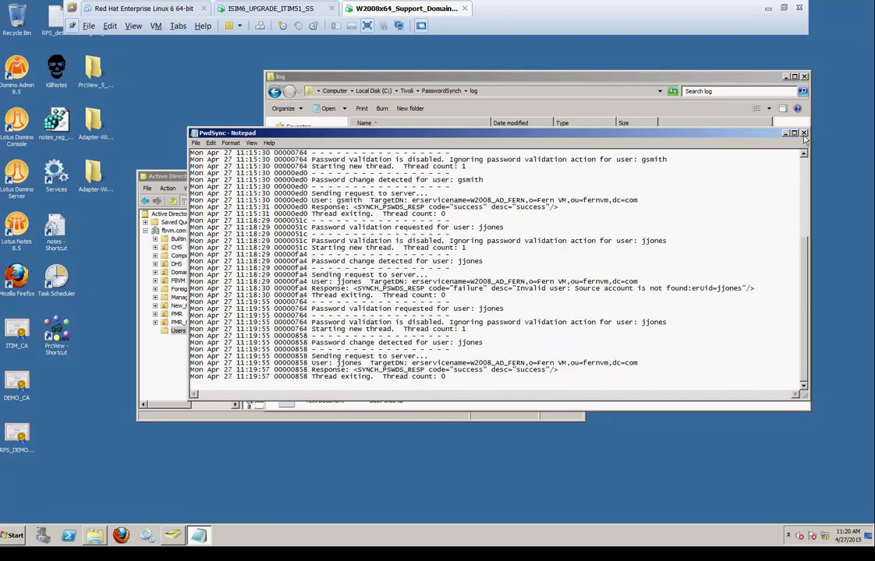
click(802, 134)
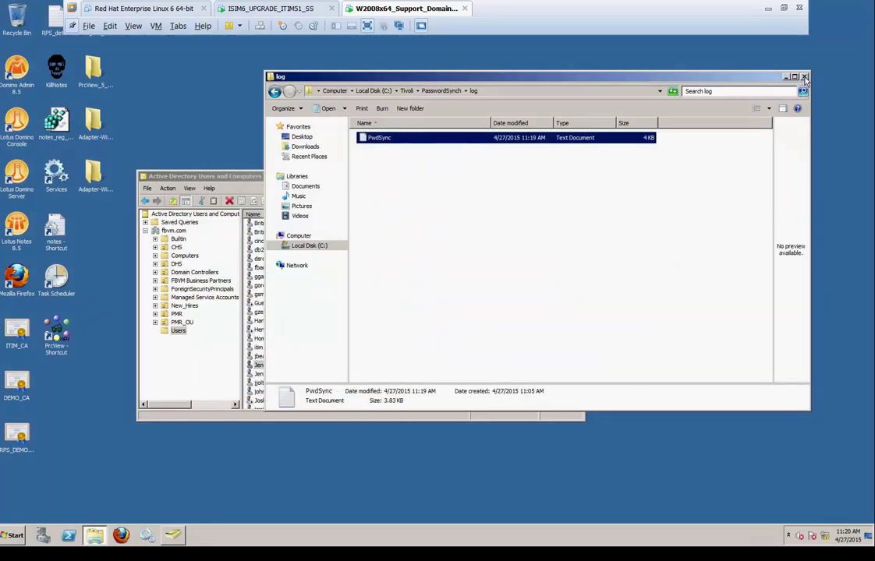